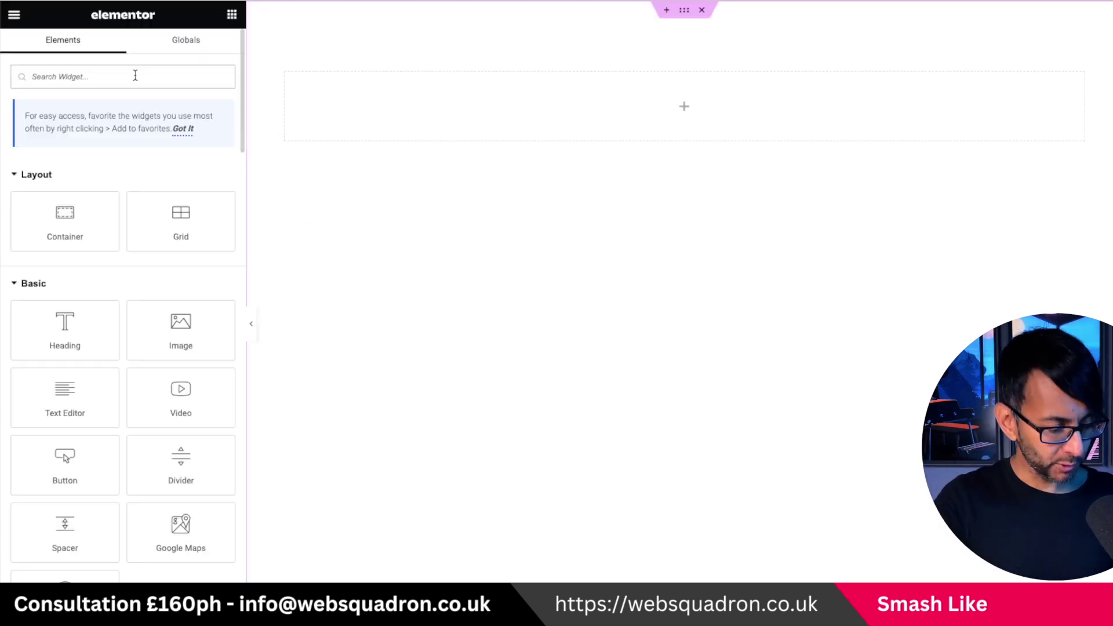
- Search the Elements panel widgets for 'tab'
text(tab)
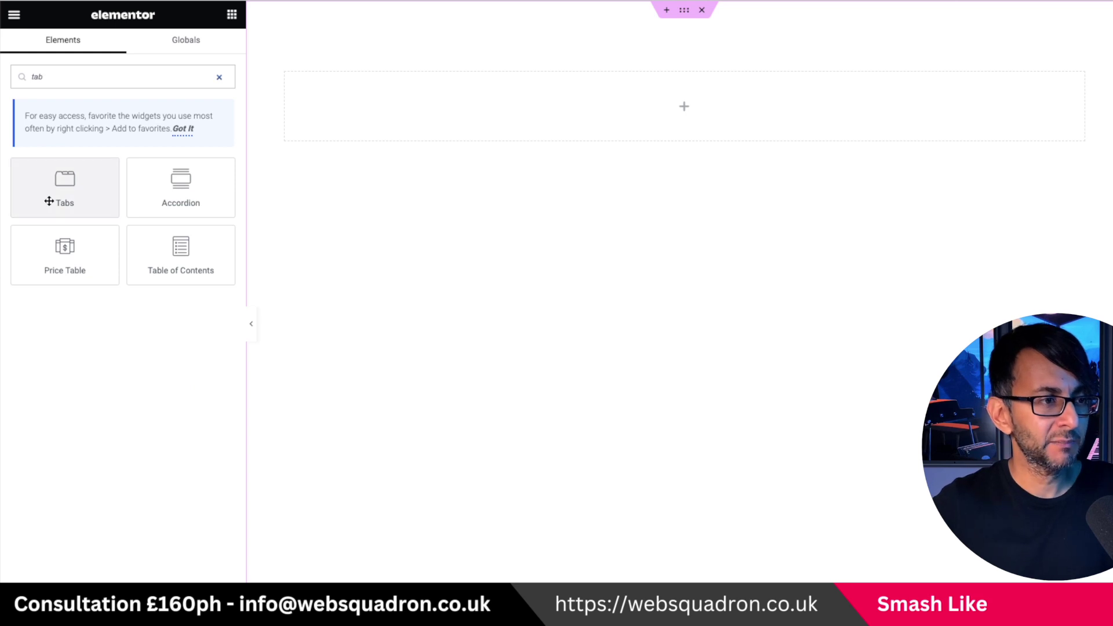
- Drop a Tabs widget into the container and change the container width from 1140 to 1000 px
drag(52, 199, 631, 137)
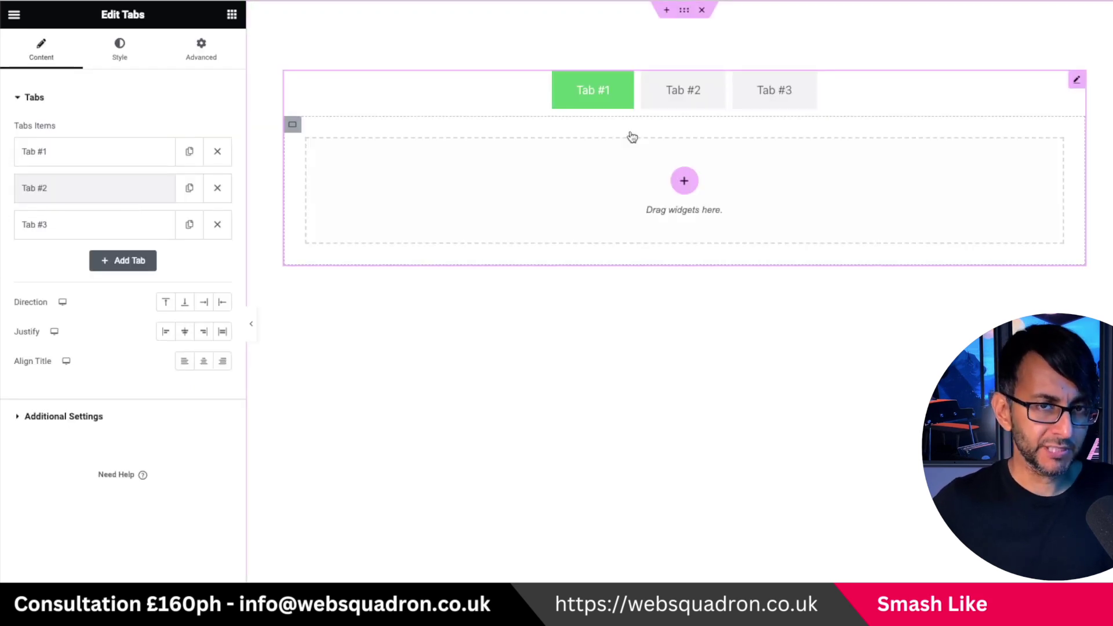
click(684, 12)
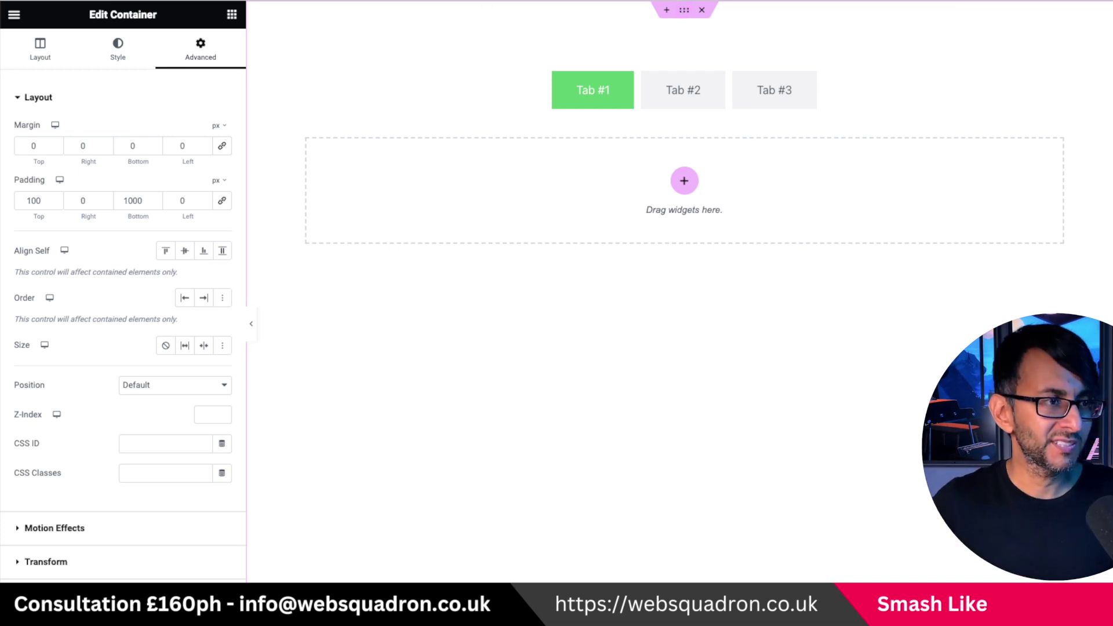
click(40, 50)
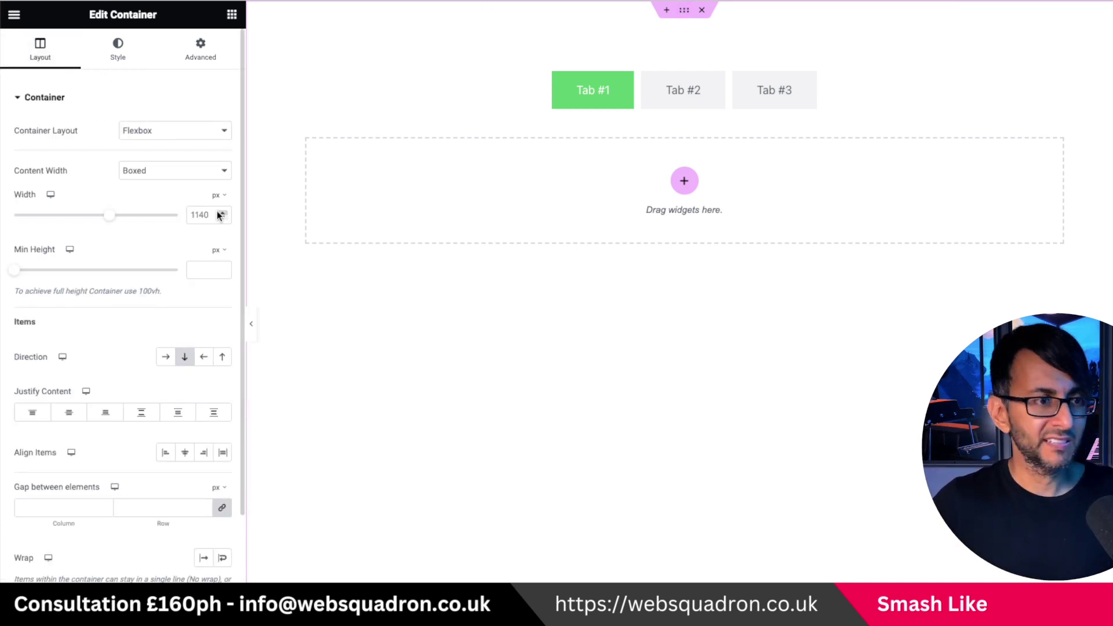
double_click(197, 215)
text(1000)
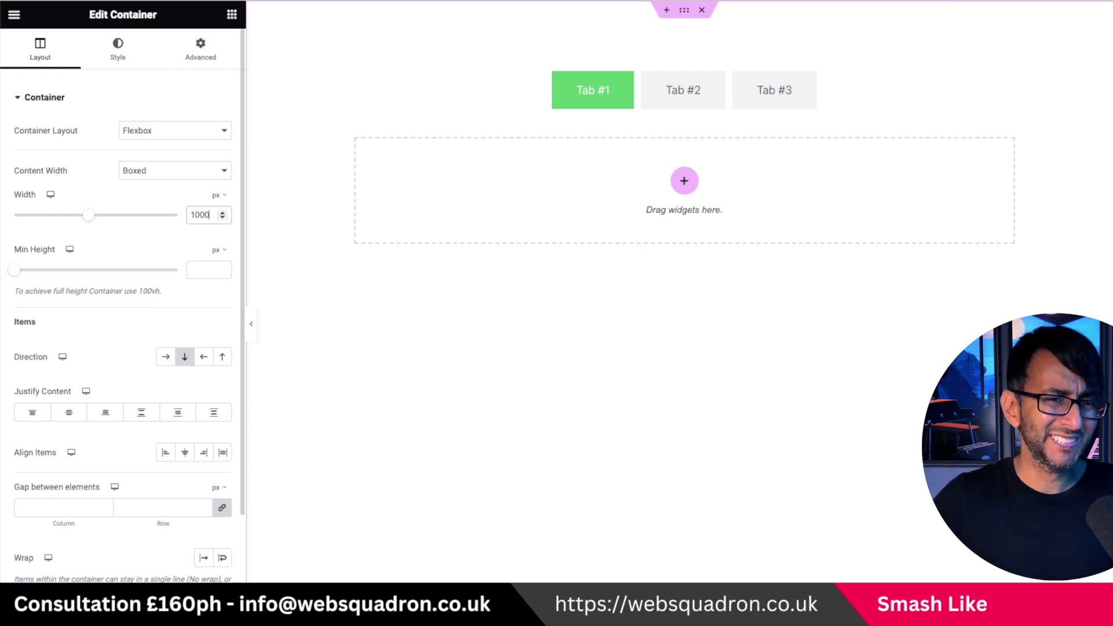
click(1014, 81)
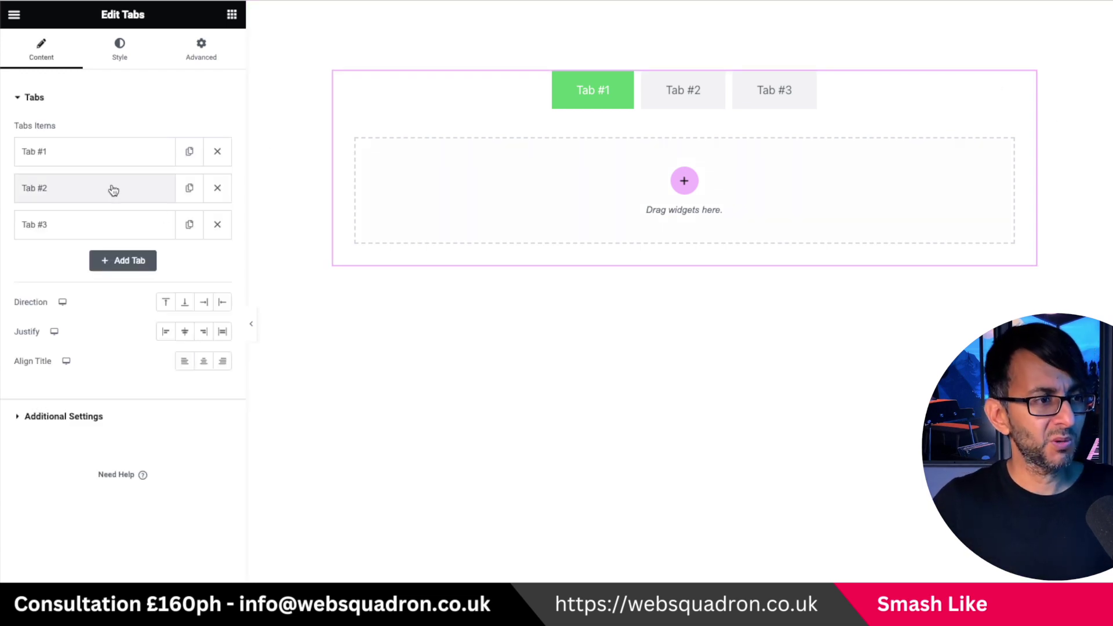
- Set tab Direction to Before, tab width to 250 px, and Align Title to Start
click(223, 303)
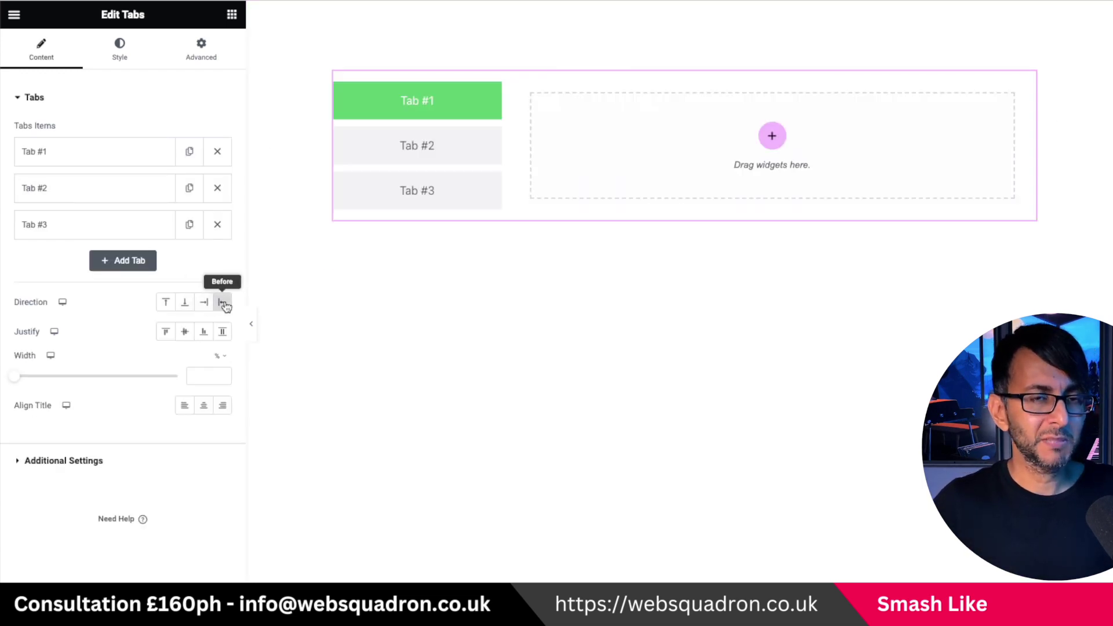
click(222, 358)
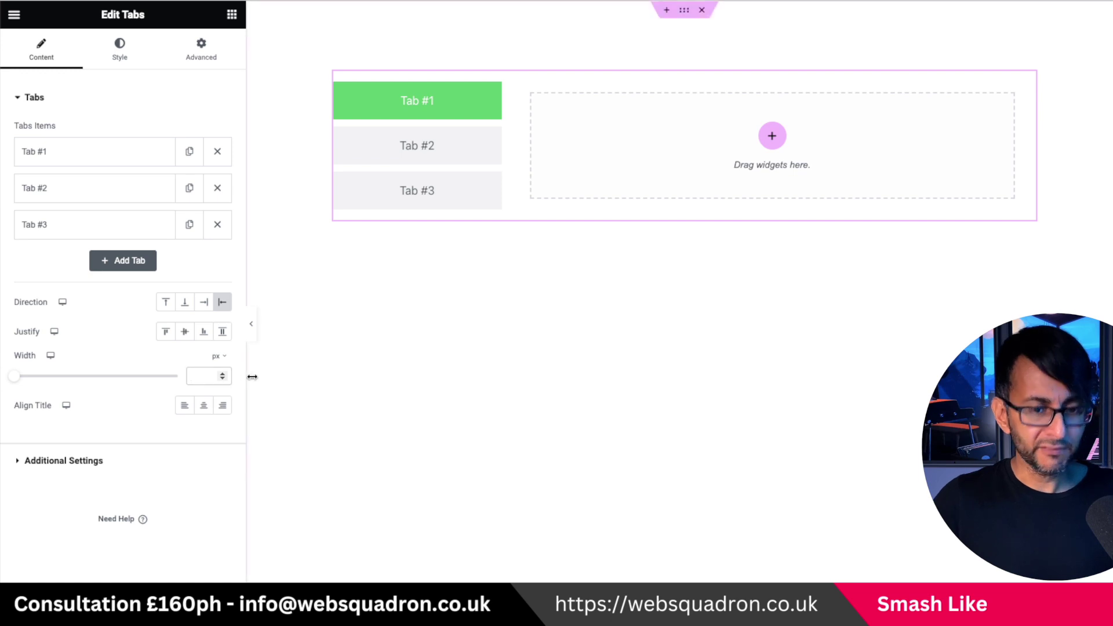
text(250)
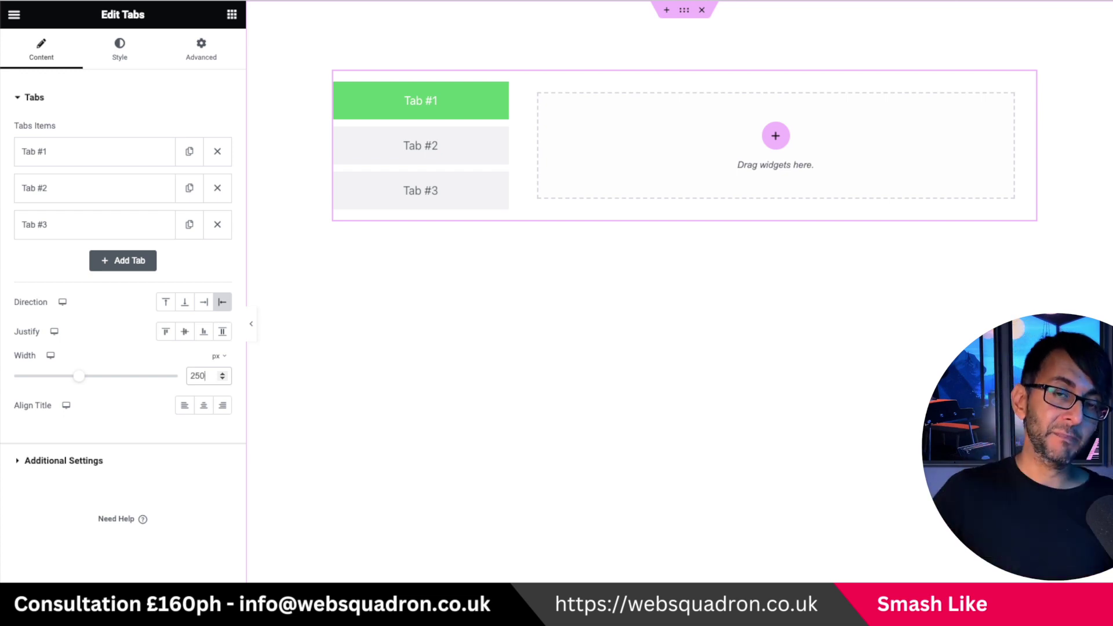
click(184, 408)
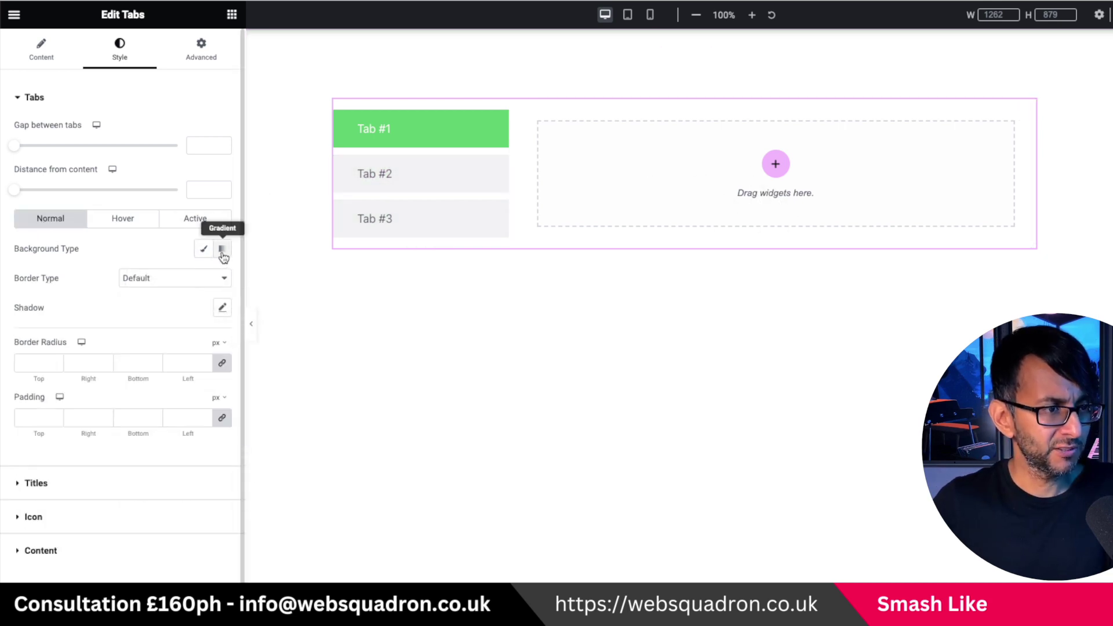
- Give the tabs a classic colour background with alpha 0, making it fully transparent
click(203, 248)
click(223, 278)
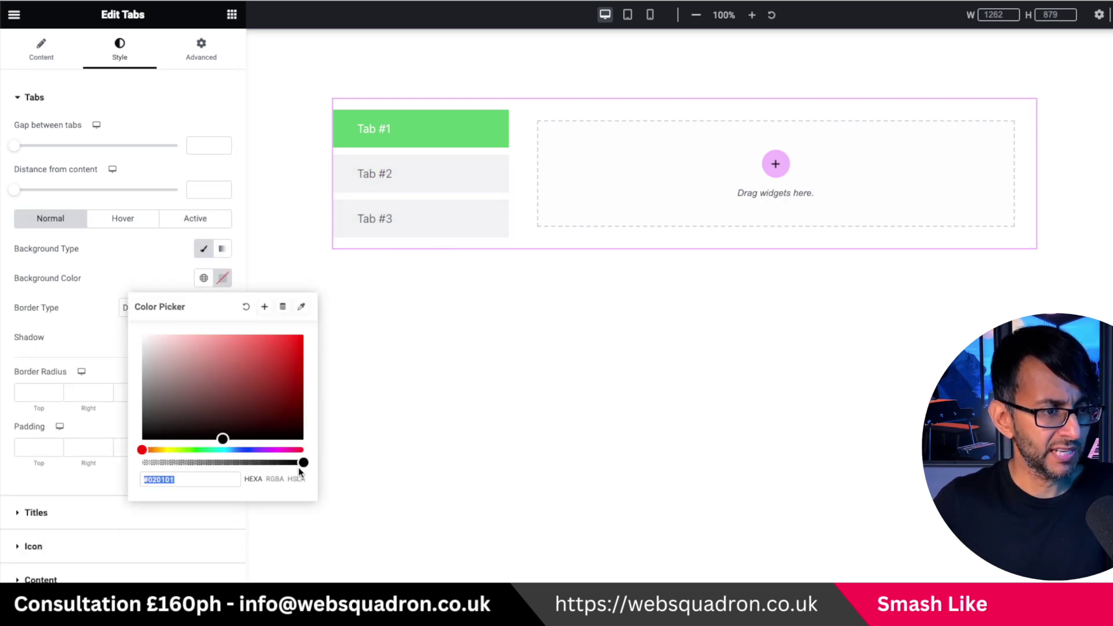
drag(301, 464, 144, 465)
- Change the active tab background colour and set the normal title colour to #000000
click(204, 225)
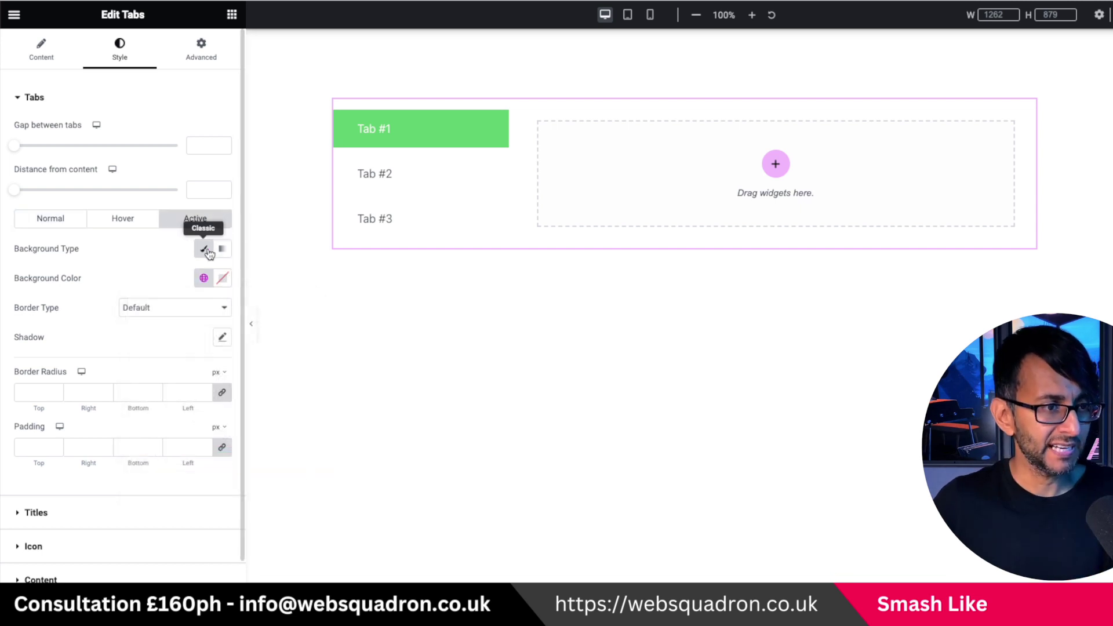
click(204, 278)
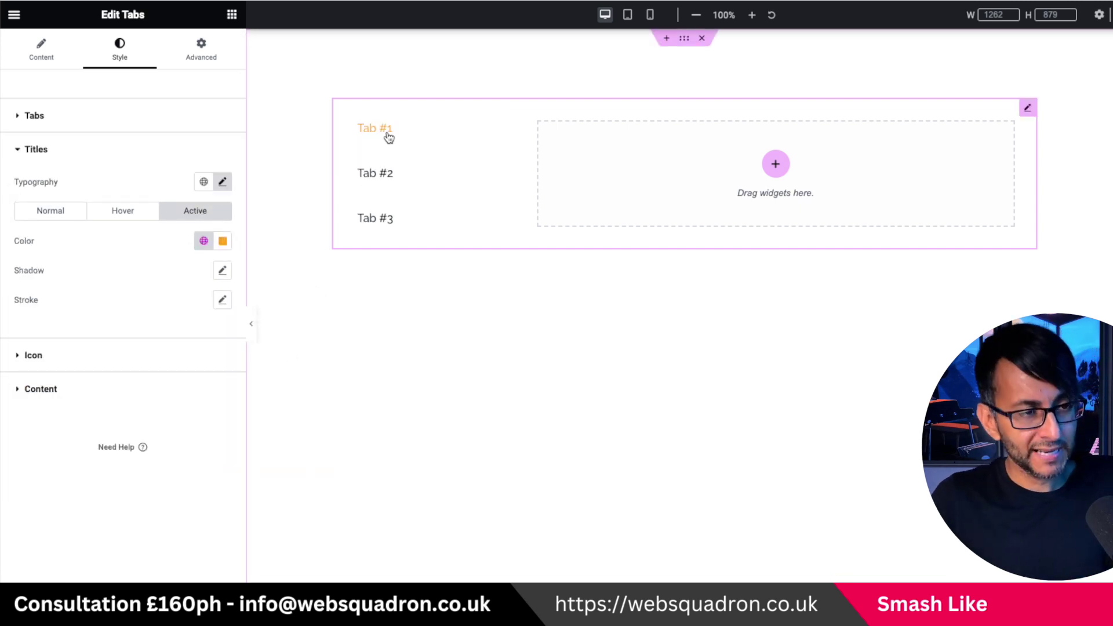
click(123, 210)
click(50, 210)
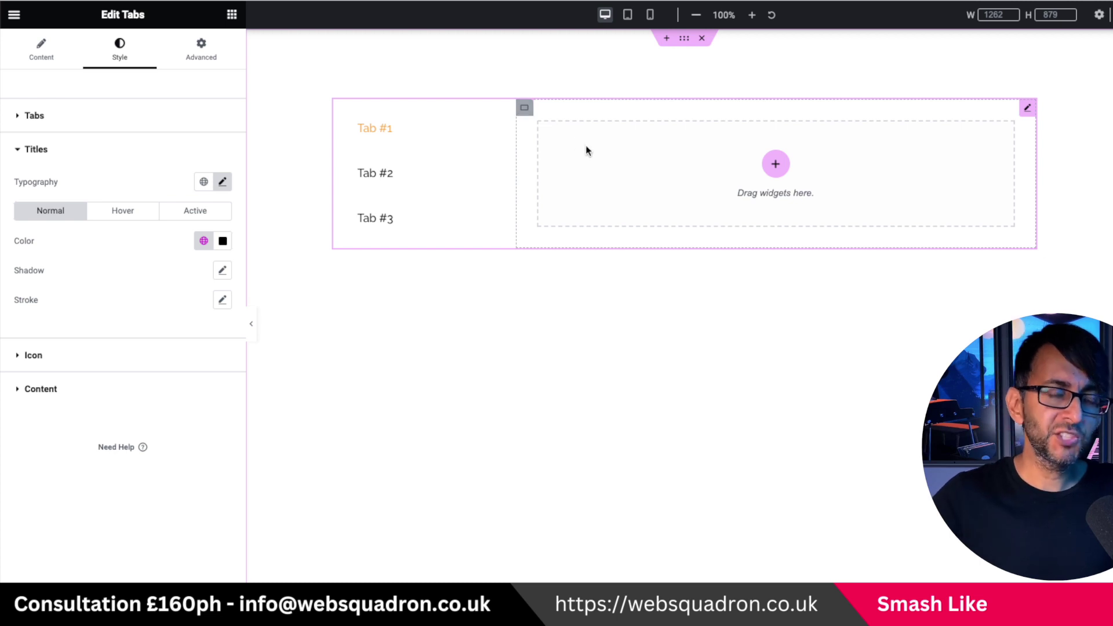
- Delete Tab #3 and Tab #2 from the Tabs Items list
click(51, 56)
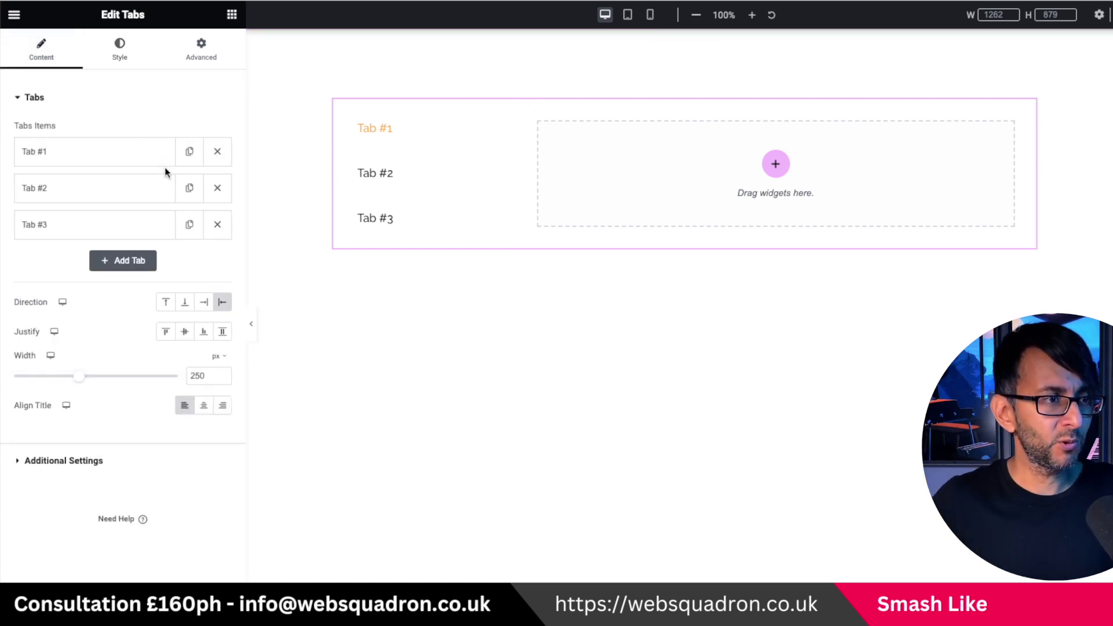
click(217, 224)
click(218, 188)
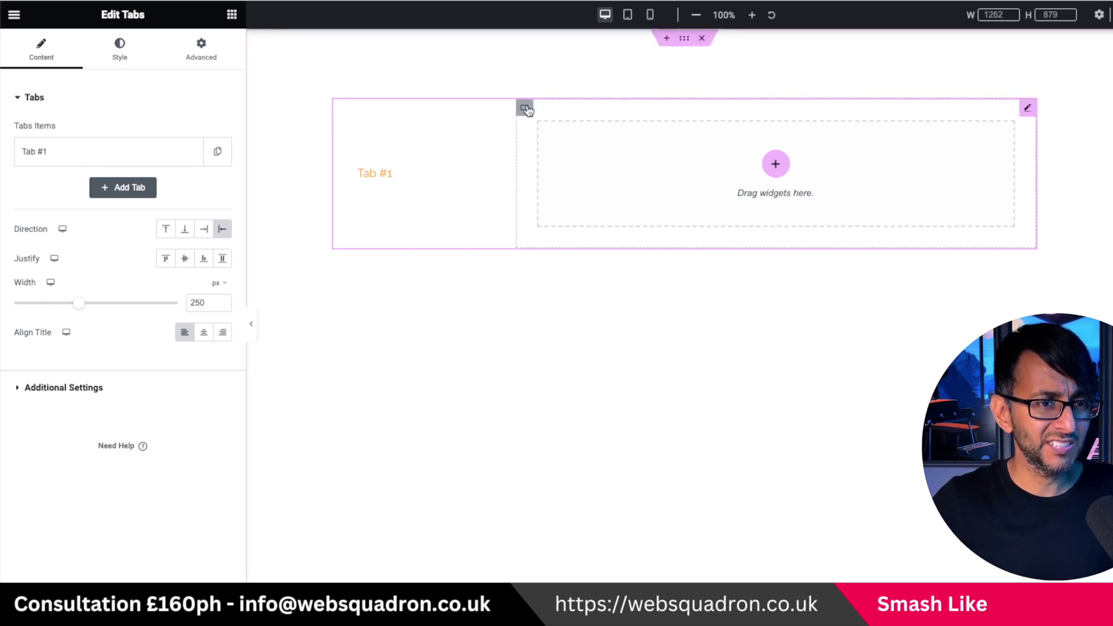
- Set the tab content container's padding to 0 on all sides
click(524, 108)
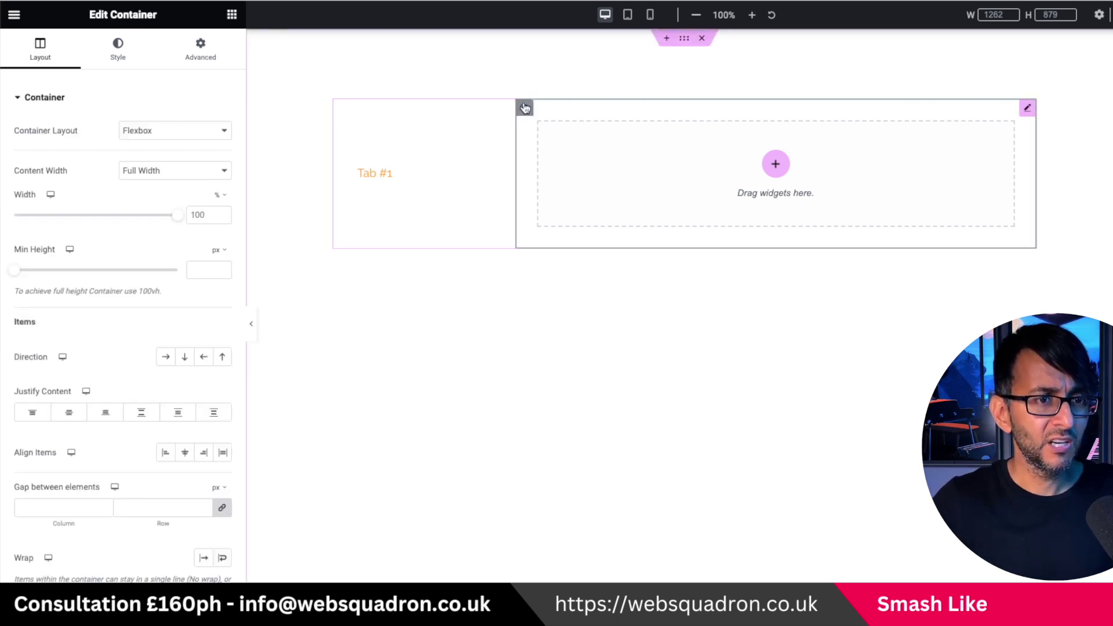
click(200, 58)
click(223, 201)
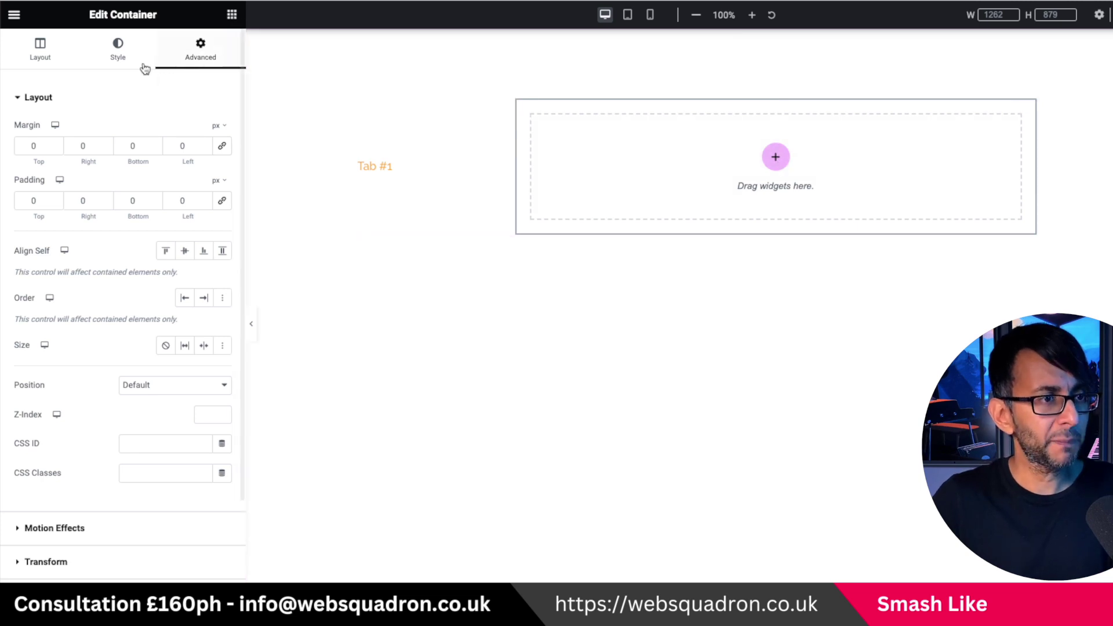
- Add an Image widget at Full image size and upload the rocket images to the media library
click(232, 15)
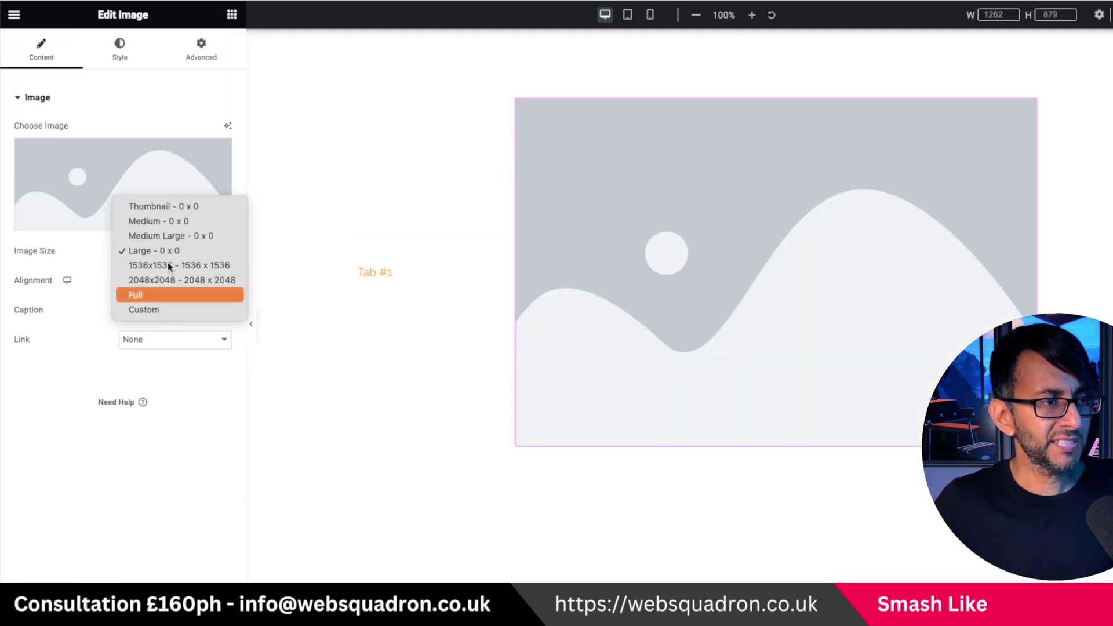
click(168, 294)
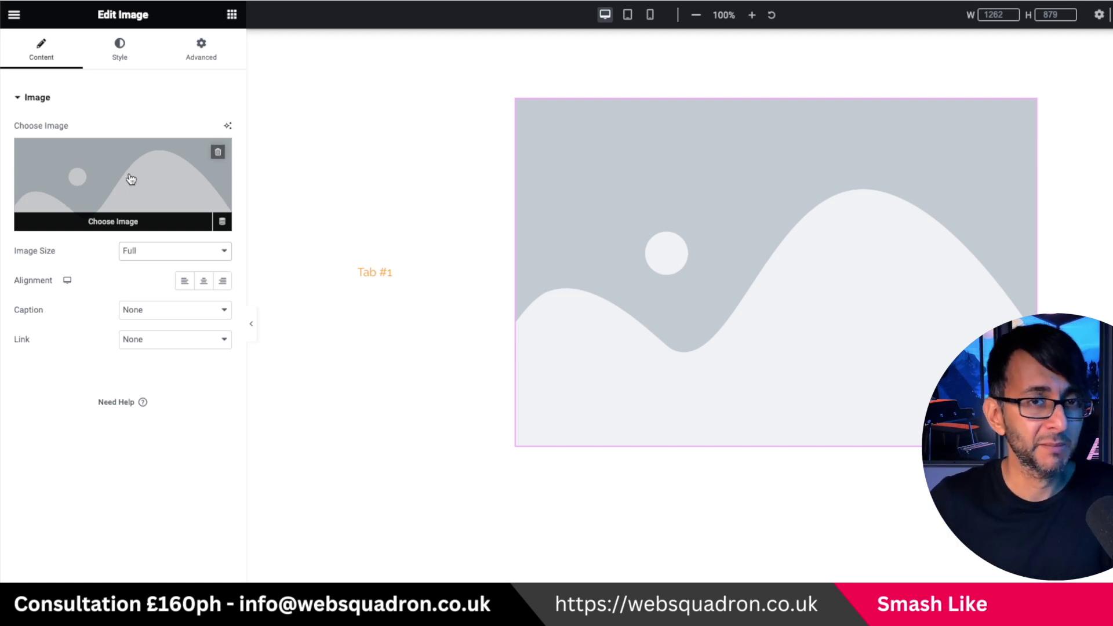
click(131, 179)
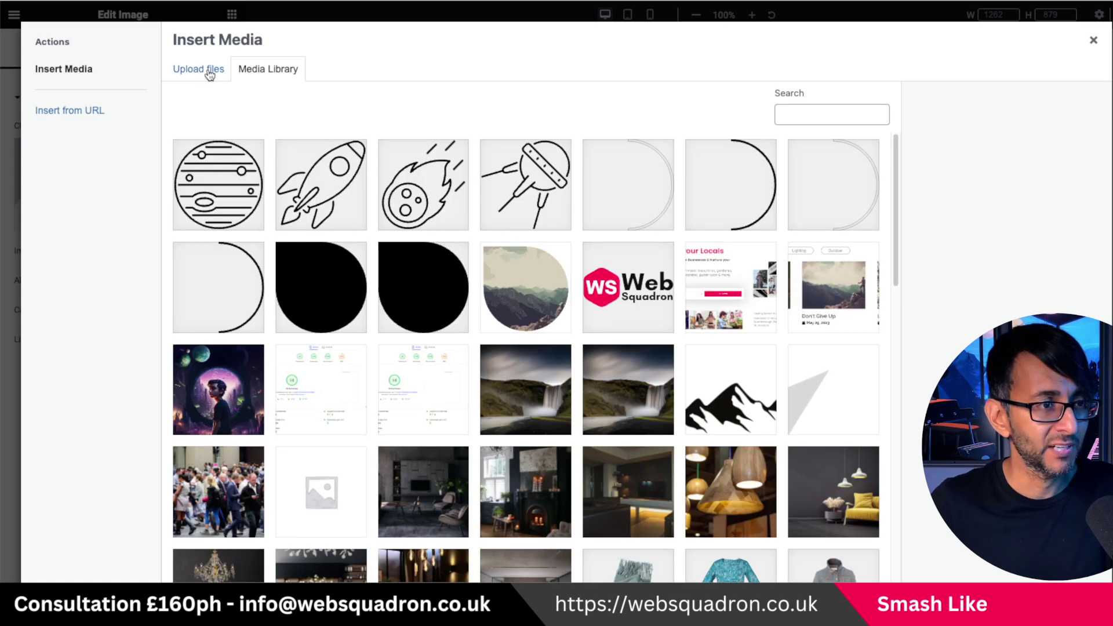
click(210, 74)
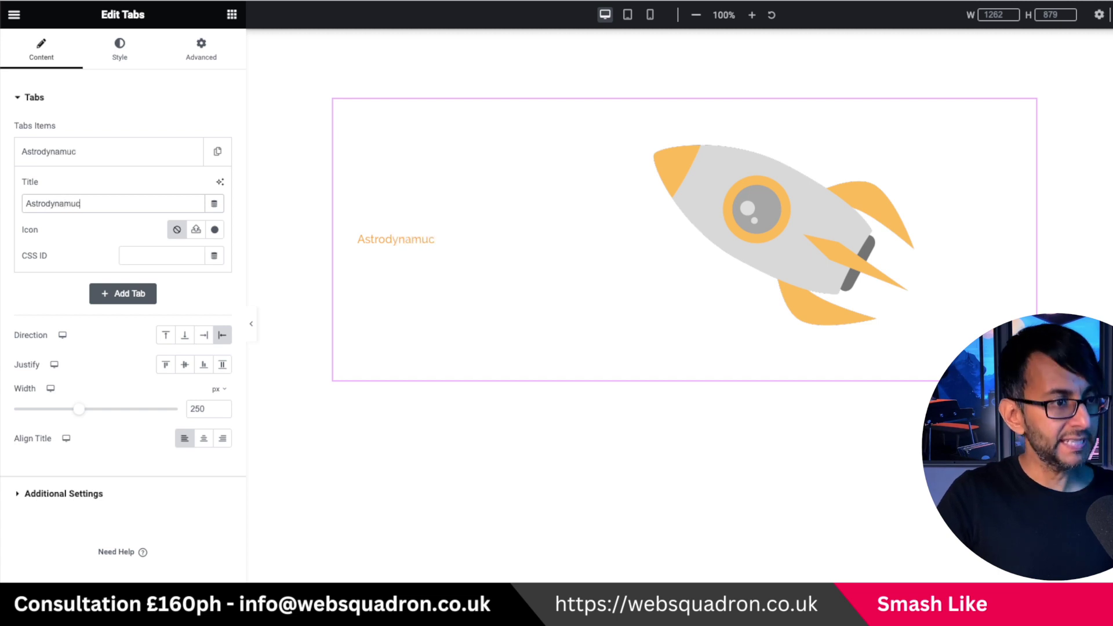
- Use spaceship.svg as the tab title's icon
click(196, 230)
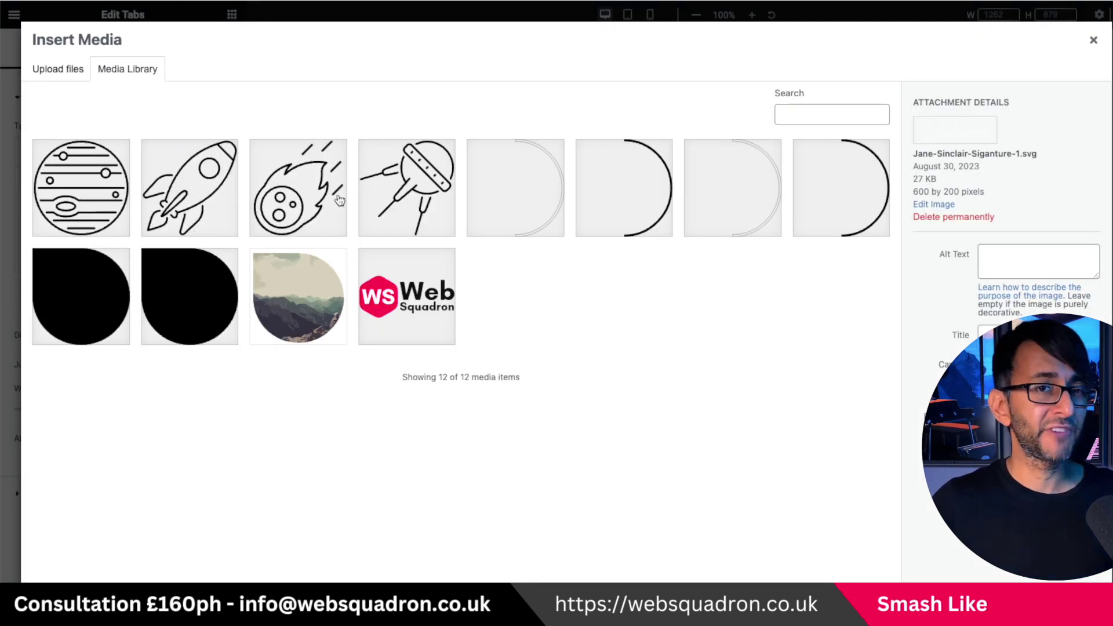
click(188, 200)
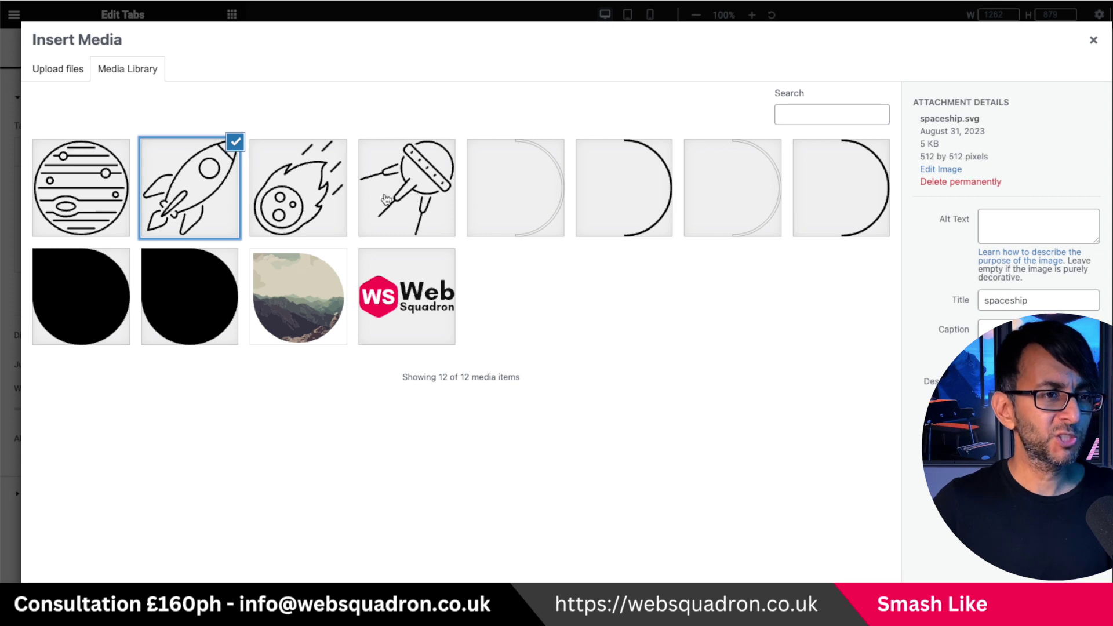
click(1064, 565)
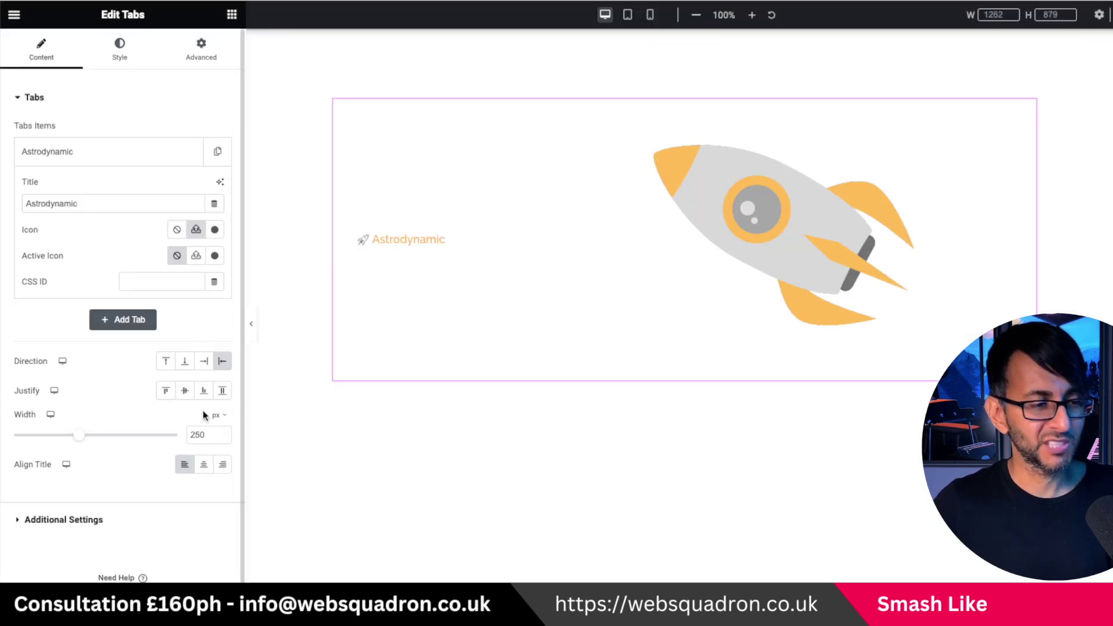
- Style the tab icon: position Before, size 45 px, spacing 10 px
click(119, 49)
click(103, 544)
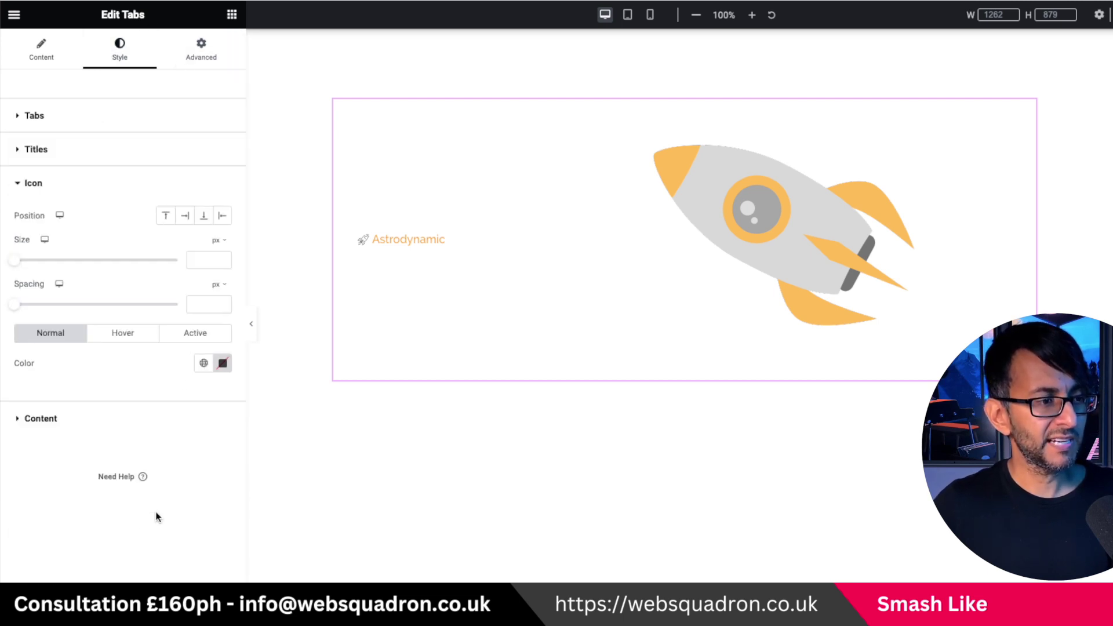
click(221, 217)
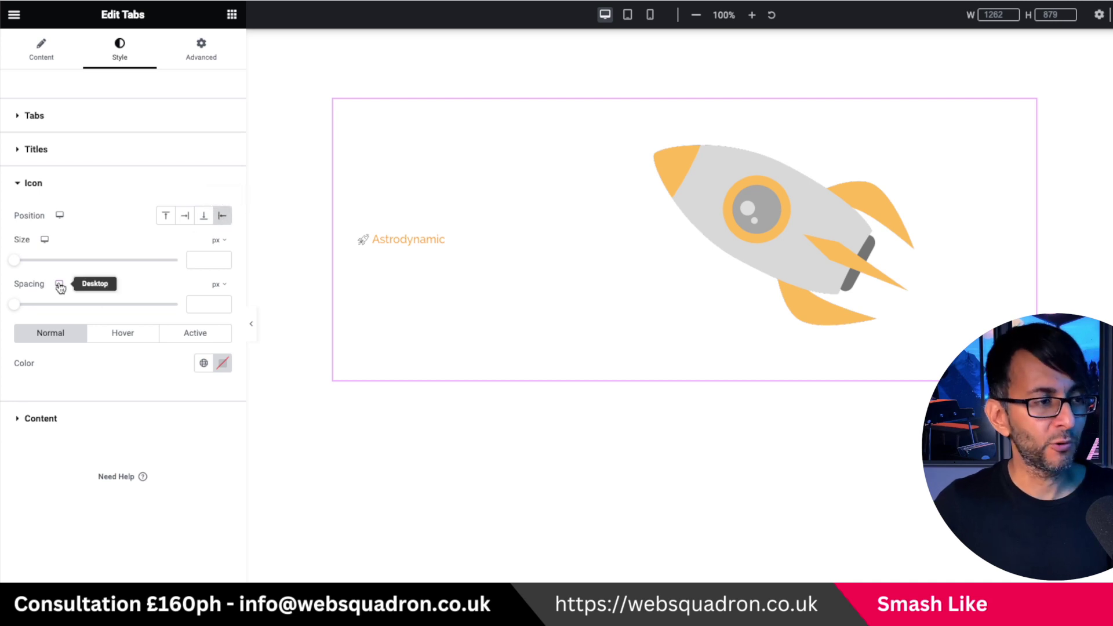
click(203, 259)
text(45)
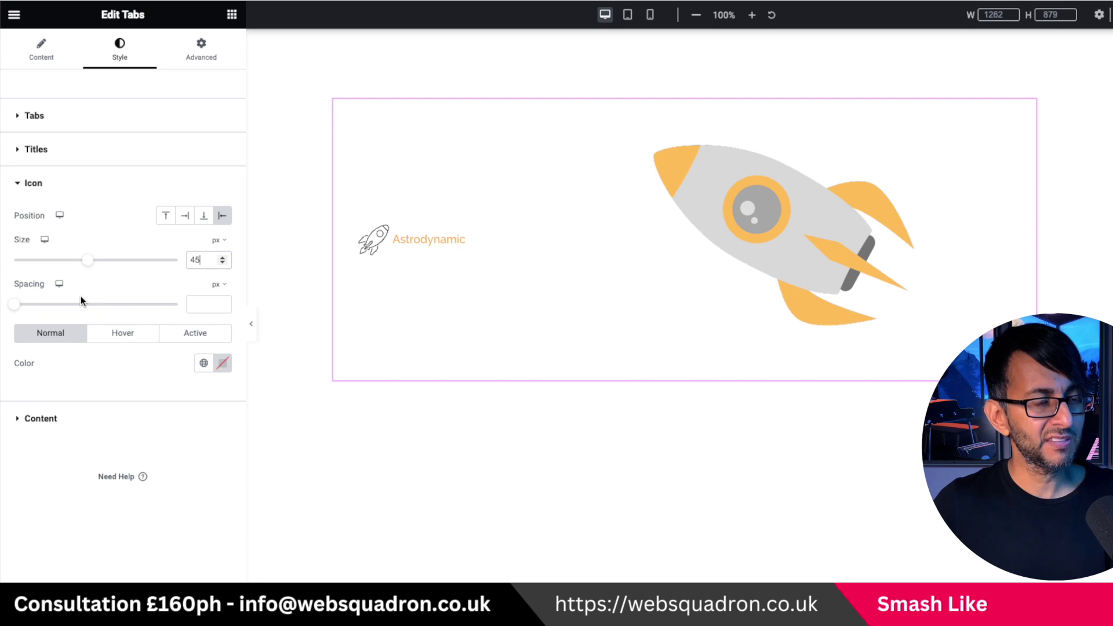
drag(15, 305, 18, 304)
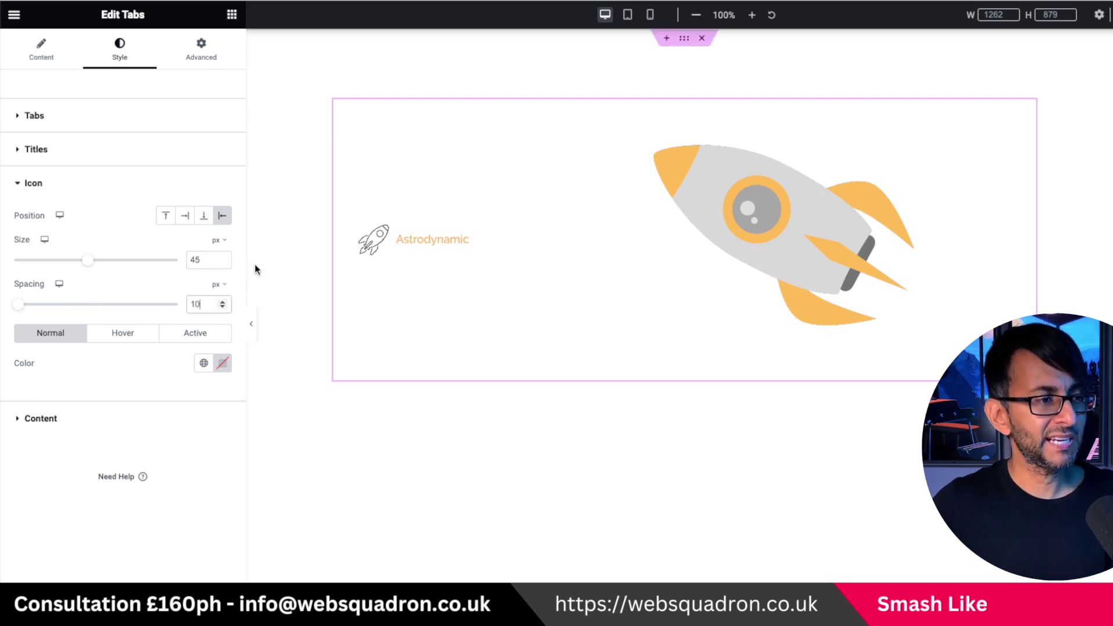
click(204, 365)
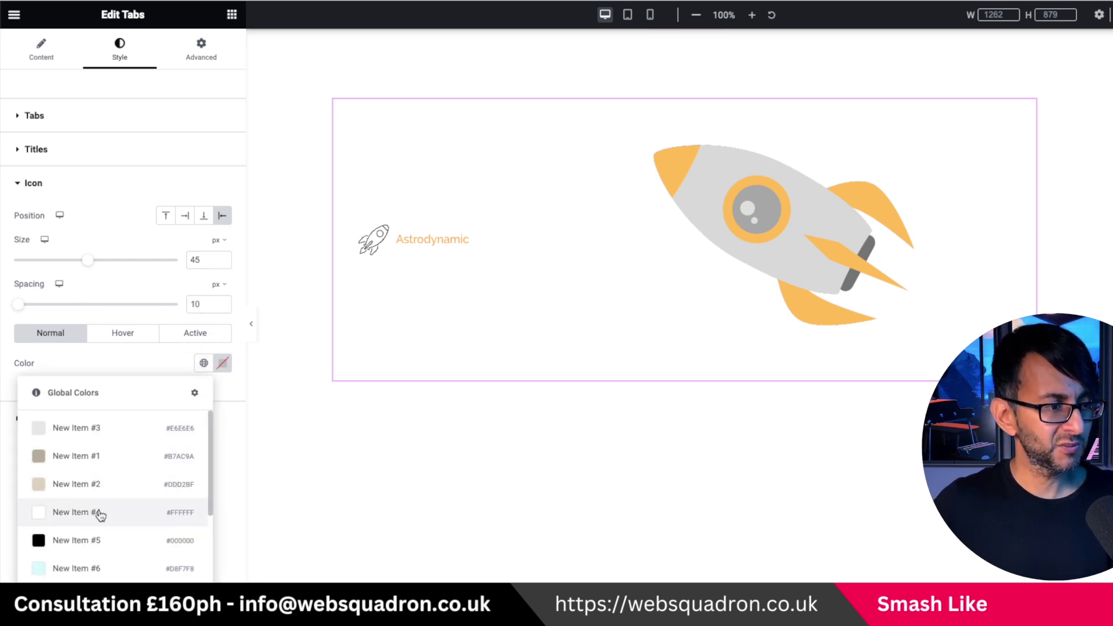
click(39, 59)
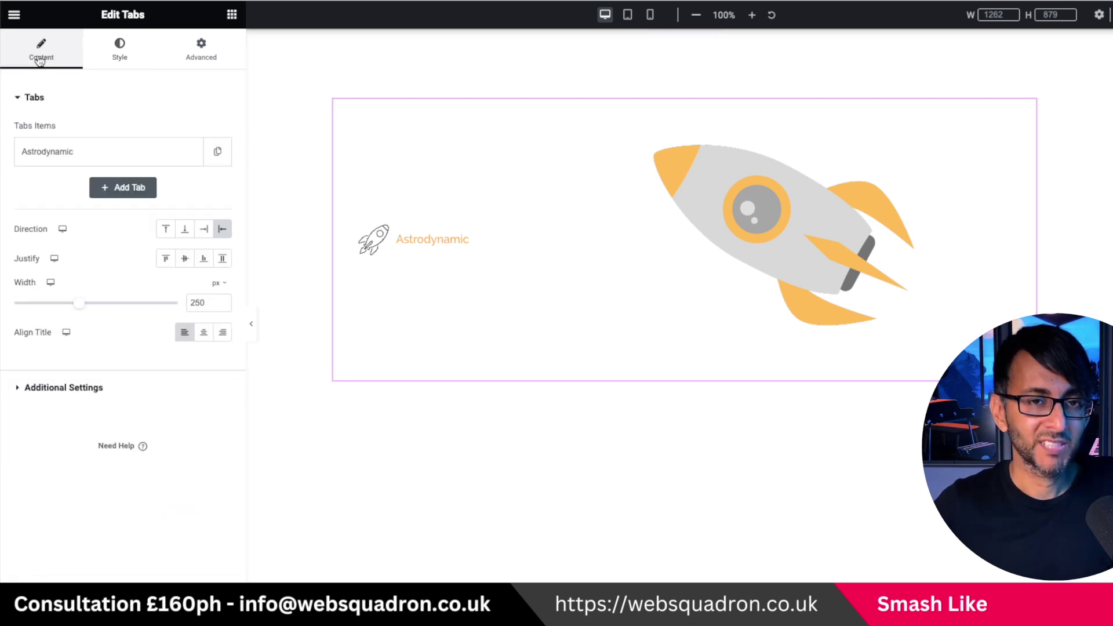
- Duplicate the Astrodynamic tab three times so the list has four tabs
click(219, 162)
click(187, 188)
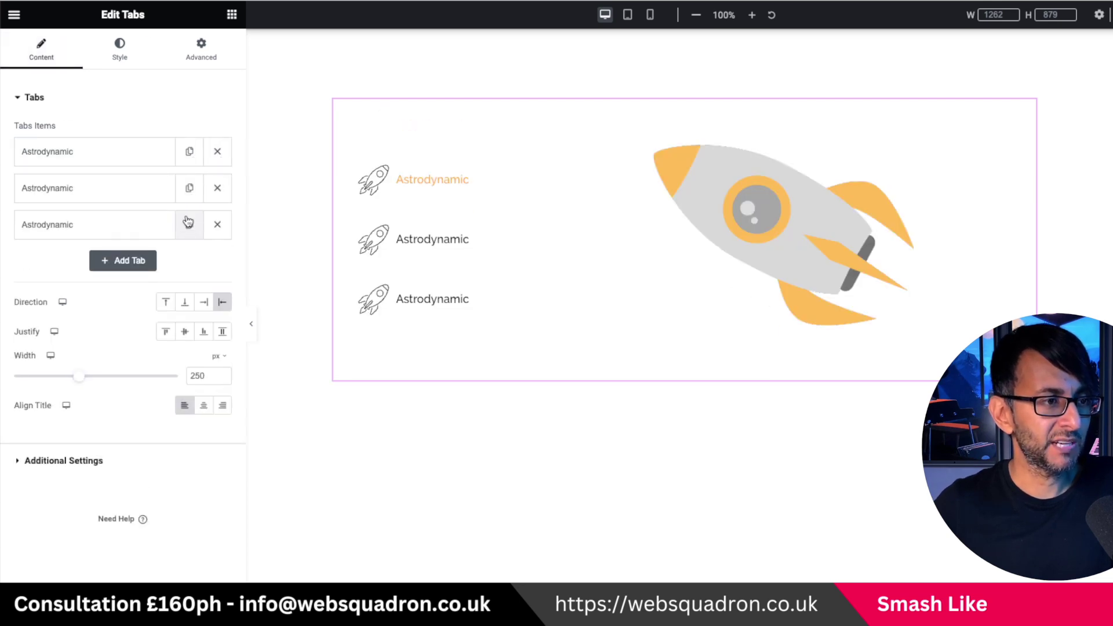
click(188, 226)
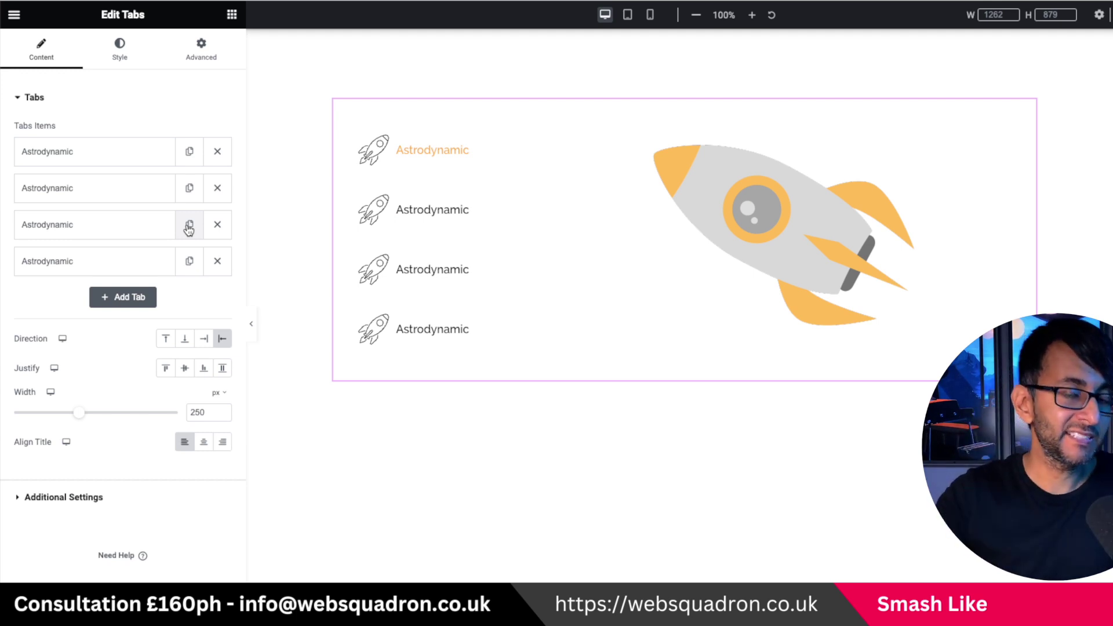
click(133, 200)
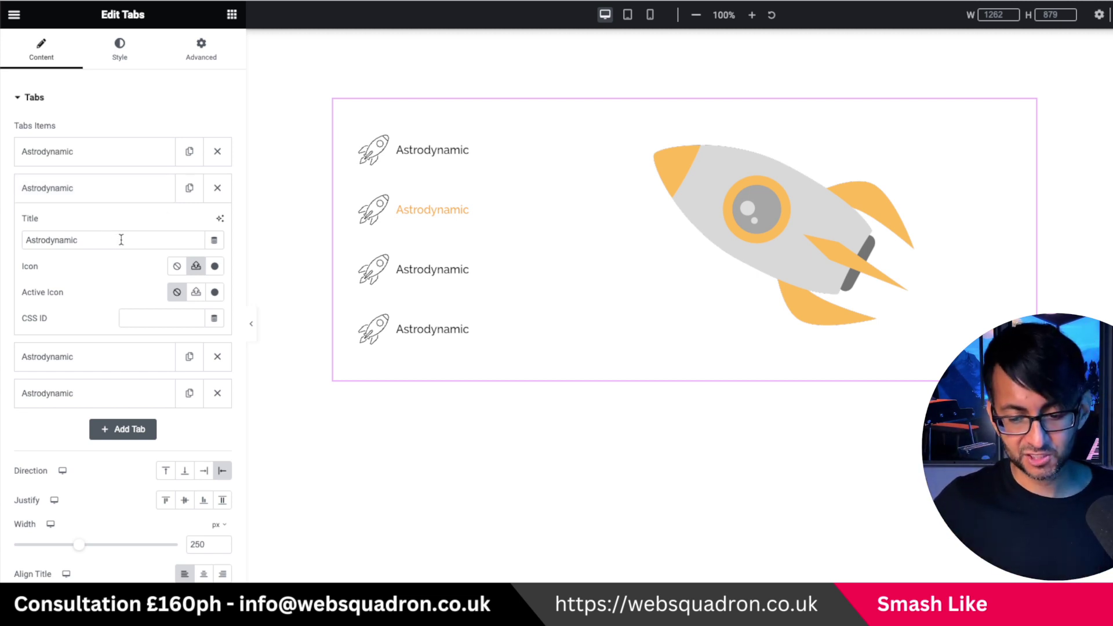
- Retitle the second tab Booster Engine and the third Multi-Viewport, and select the fourth title
drag(118, 239, 5, 234)
text(B)
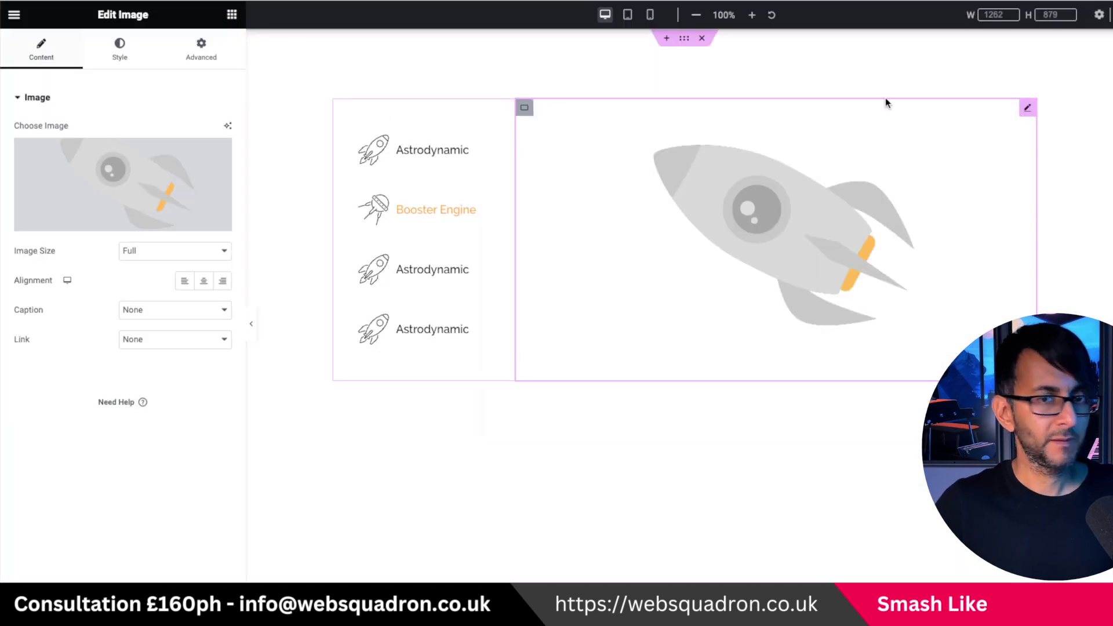
drag(116, 276, 3, 272)
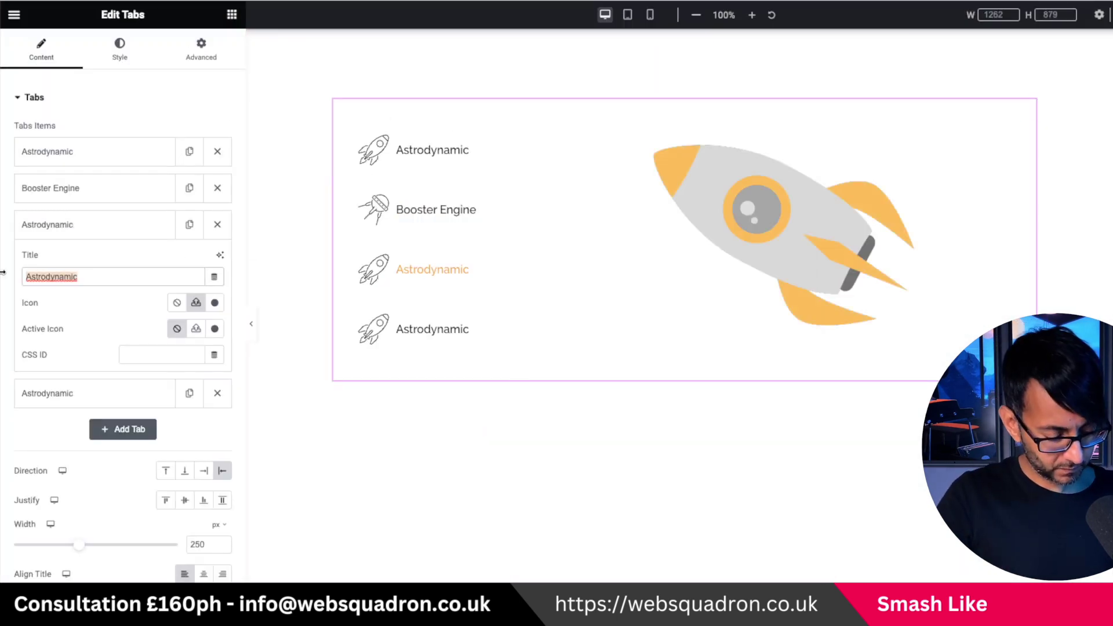
text(Multi-Viewport)
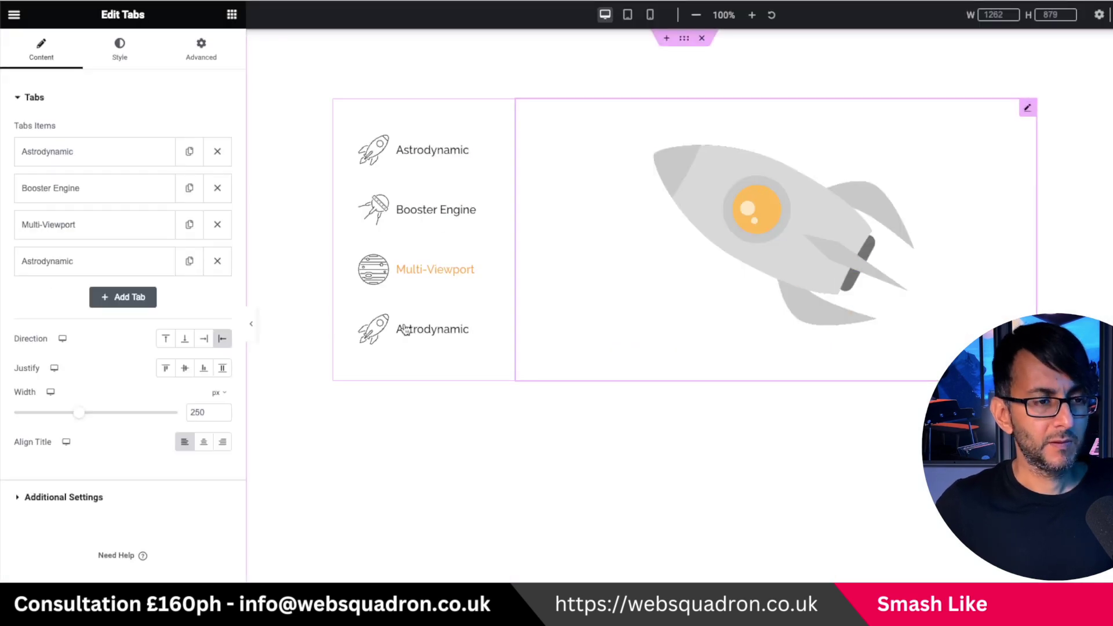
click(87, 261)
drag(116, 313, 1, 307)
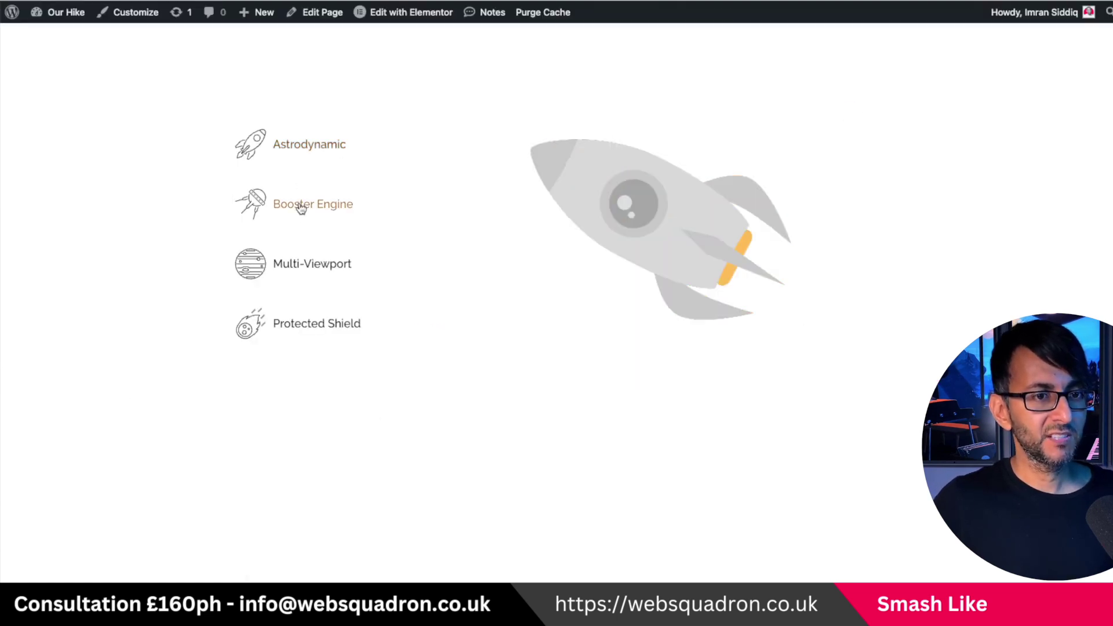
mouse_move(318, 330)
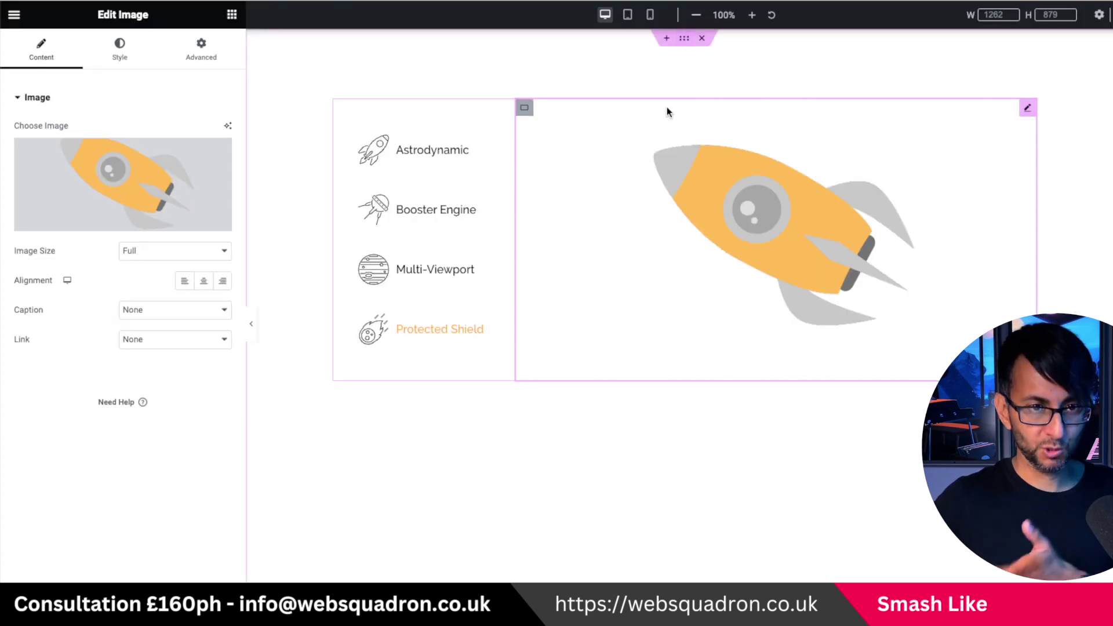
- Place an HTML widget above the tabs, close the Navigator, and preview without the sidebar
click(232, 14)
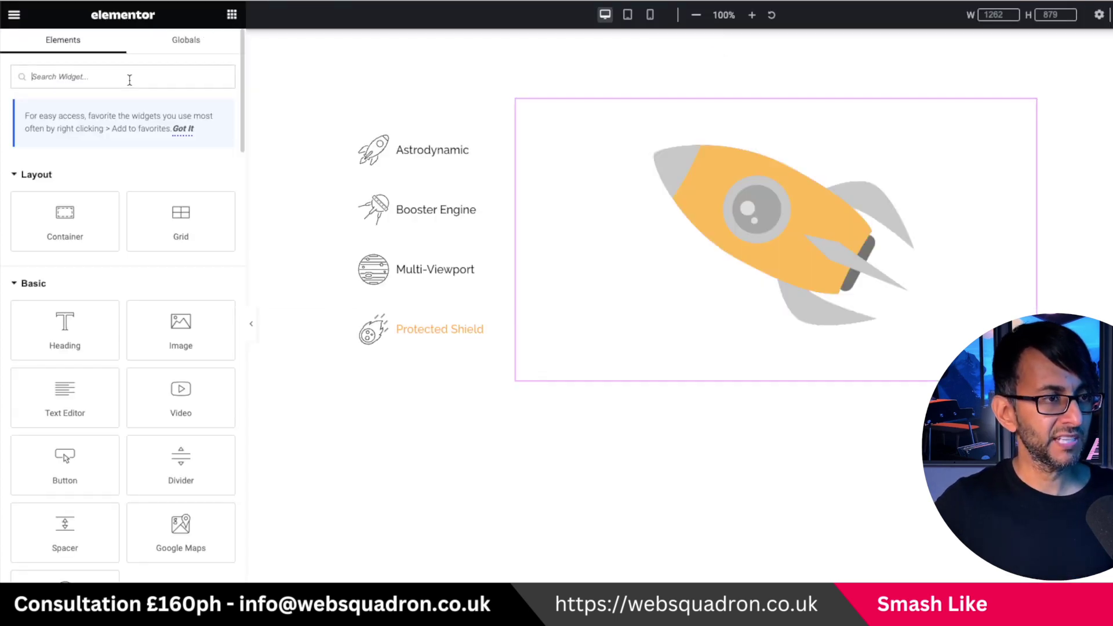
text(html)
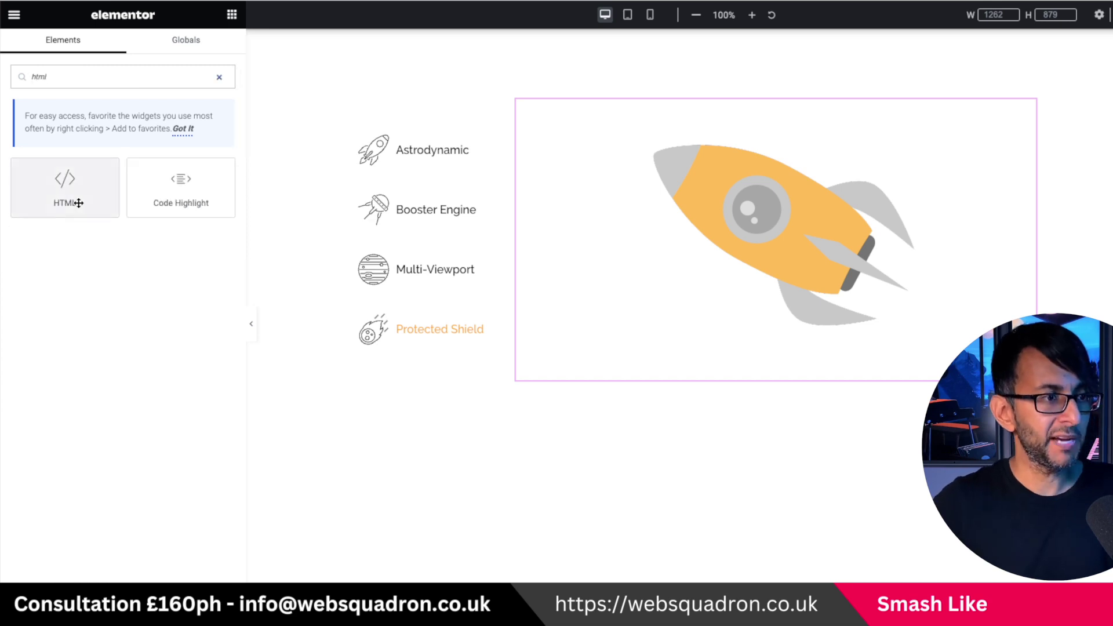
drag(77, 204, 1011, 166)
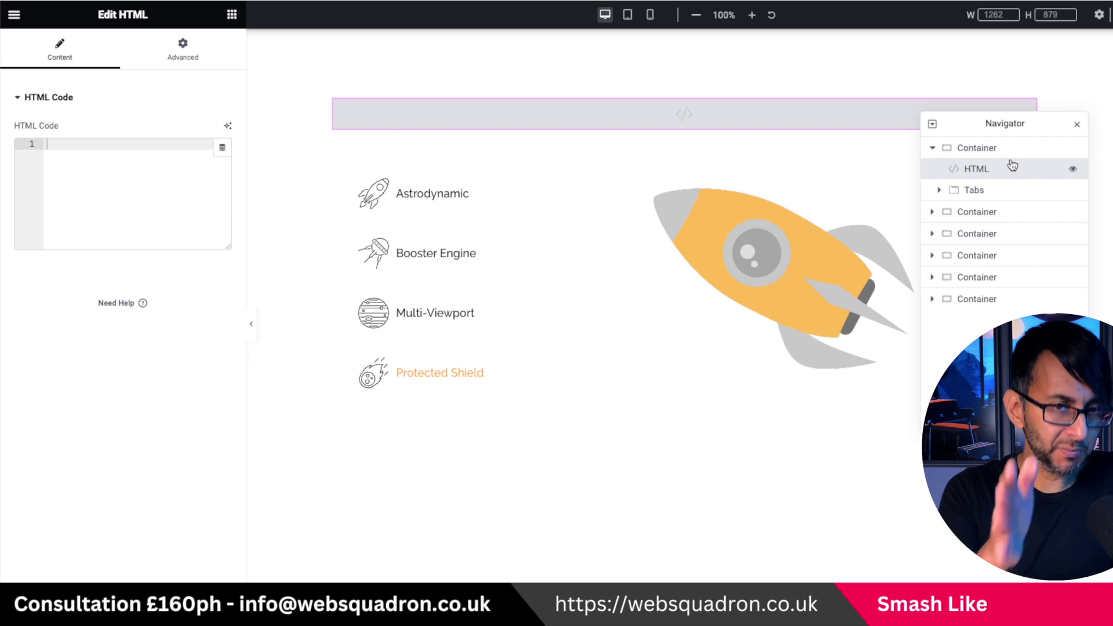
click(1076, 124)
click(254, 327)
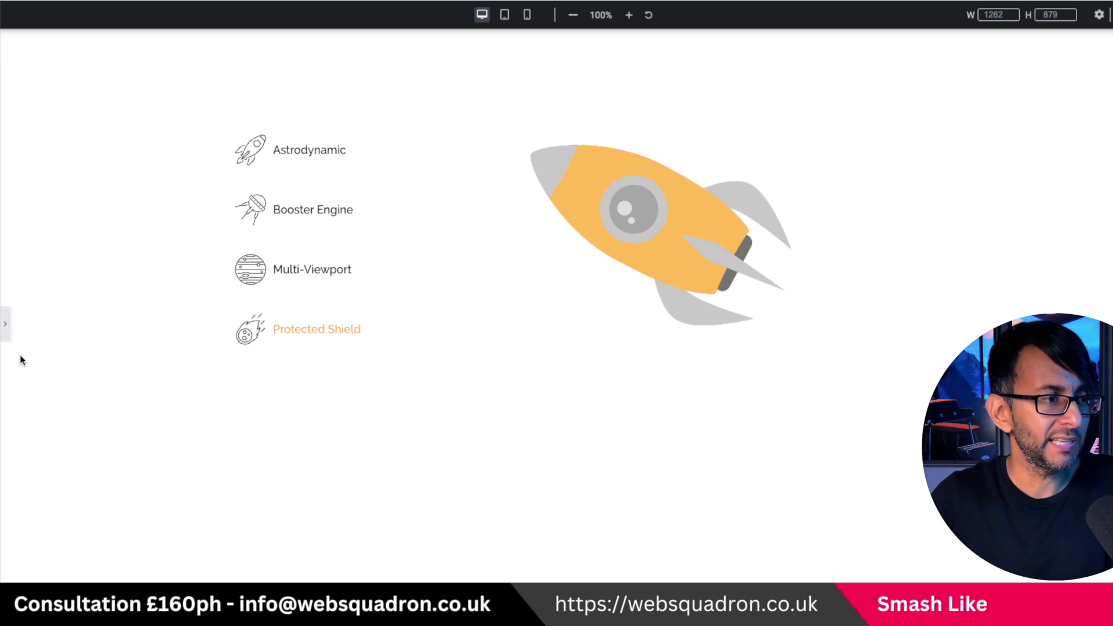
- Paste the jQuery hover-tabs script into the HTML widget's code box and highlight its hoverTabs class
click(8, 339)
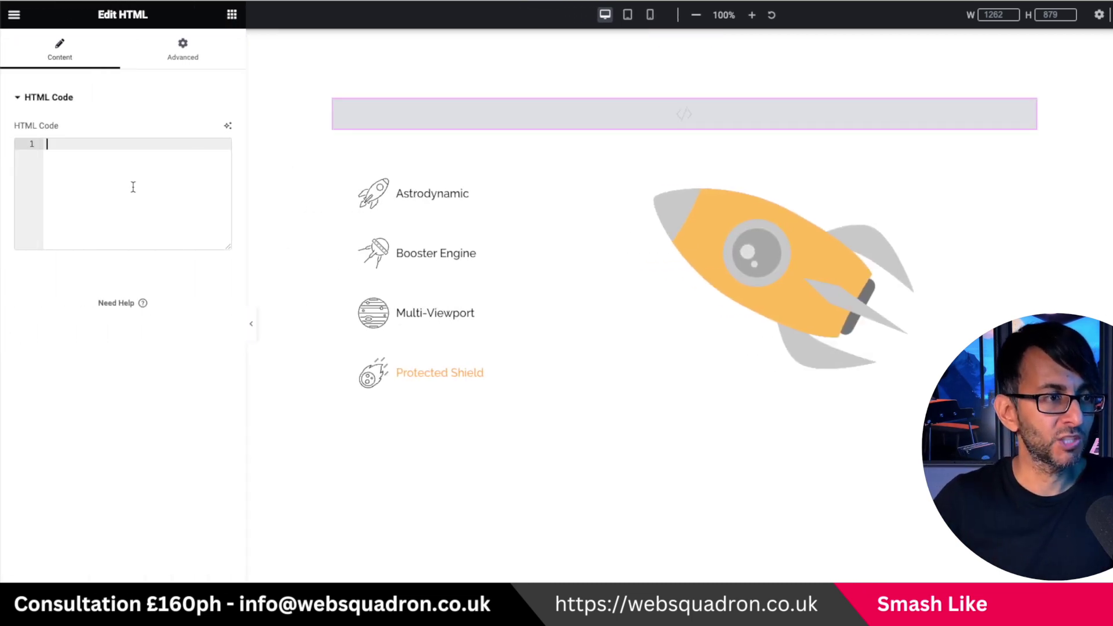
click(133, 187)
text(<script> /* Code from https://element.how/elementor-open-tabs-hover/ * Version 1.0 * Copyright 2023 Maxime Desrosiers */ document.addEventListener('DOMContentLoaded',function(){ jQuery(function($){ $('.hoverTabs .e-n-tab-title').mouseenter(function(){ $(this).click(); }); }); }); </script>)
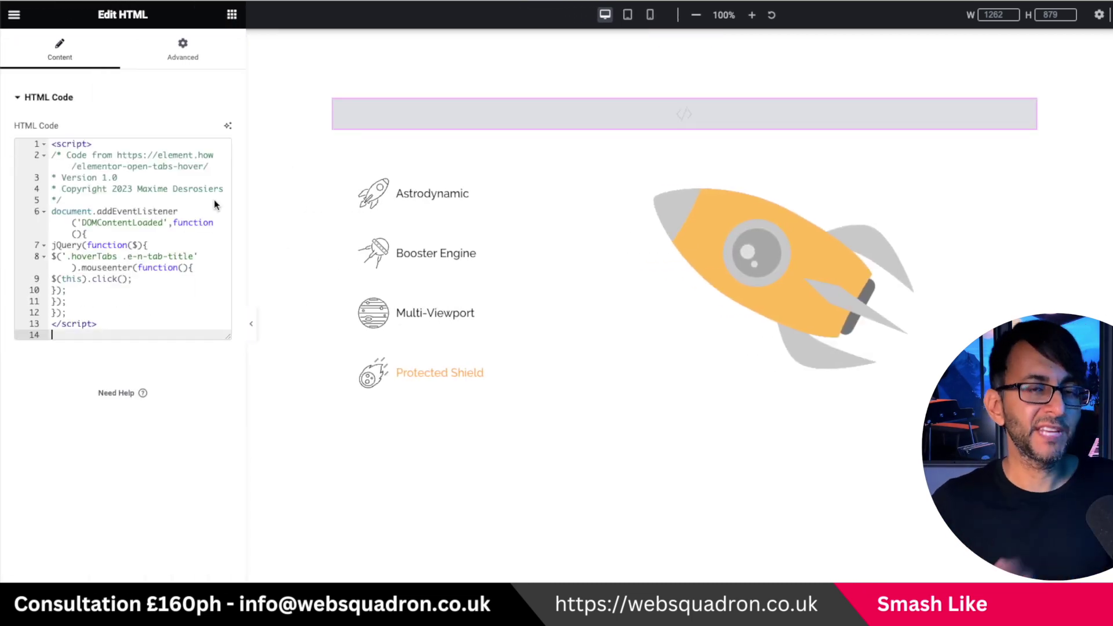
click(216, 249)
click(88, 257)
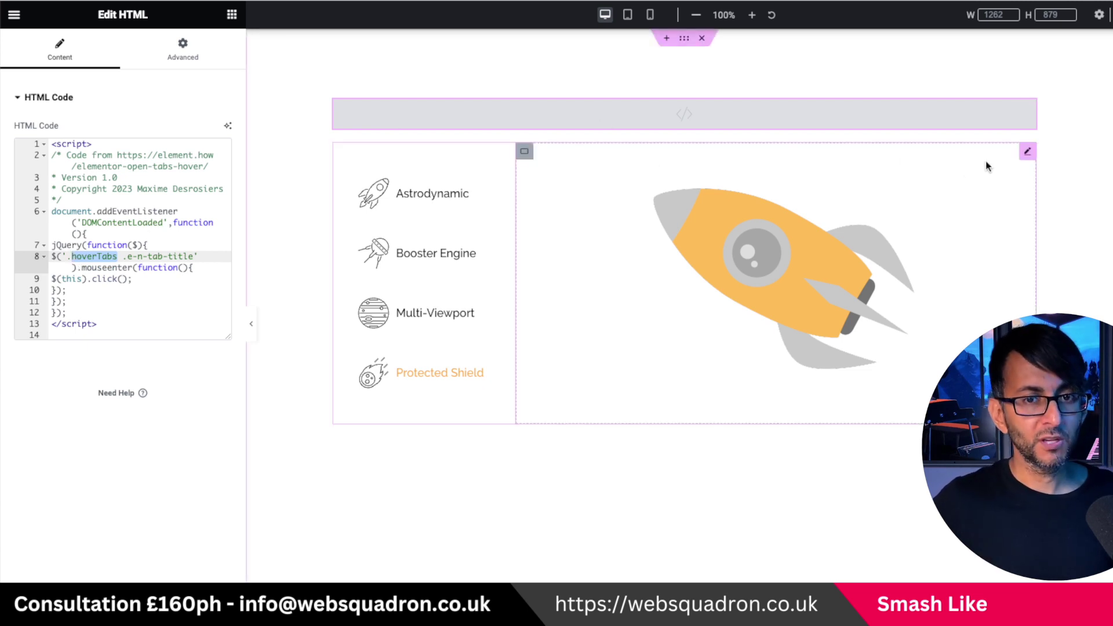
- Enter hoverTabs in the tabs widget's Advanced CSS Classes field
click(1026, 154)
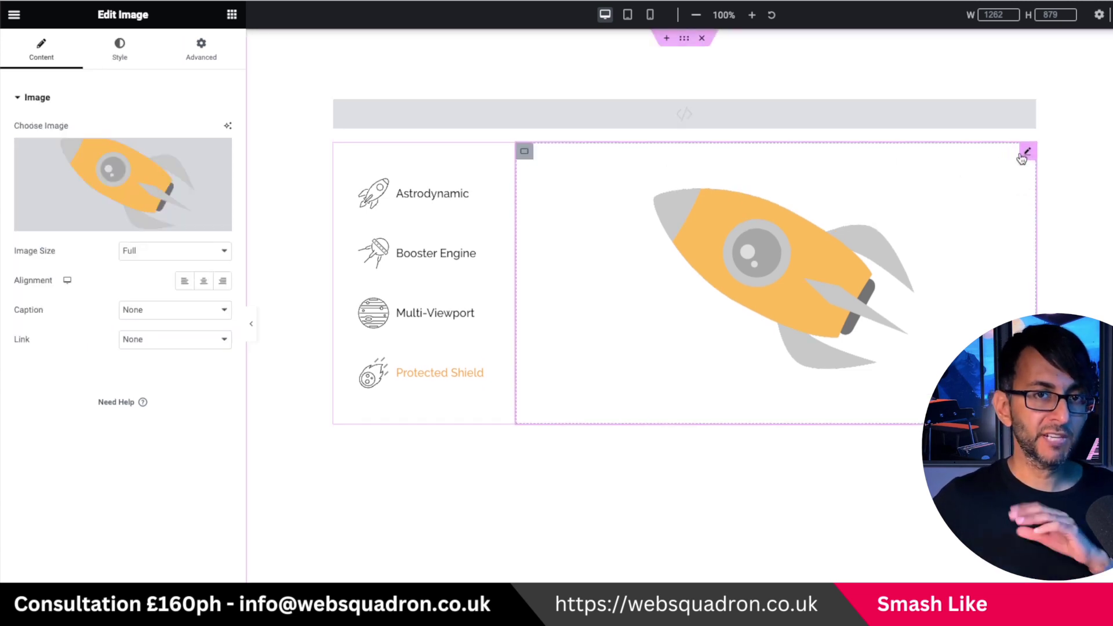
click(203, 55)
click(147, 503)
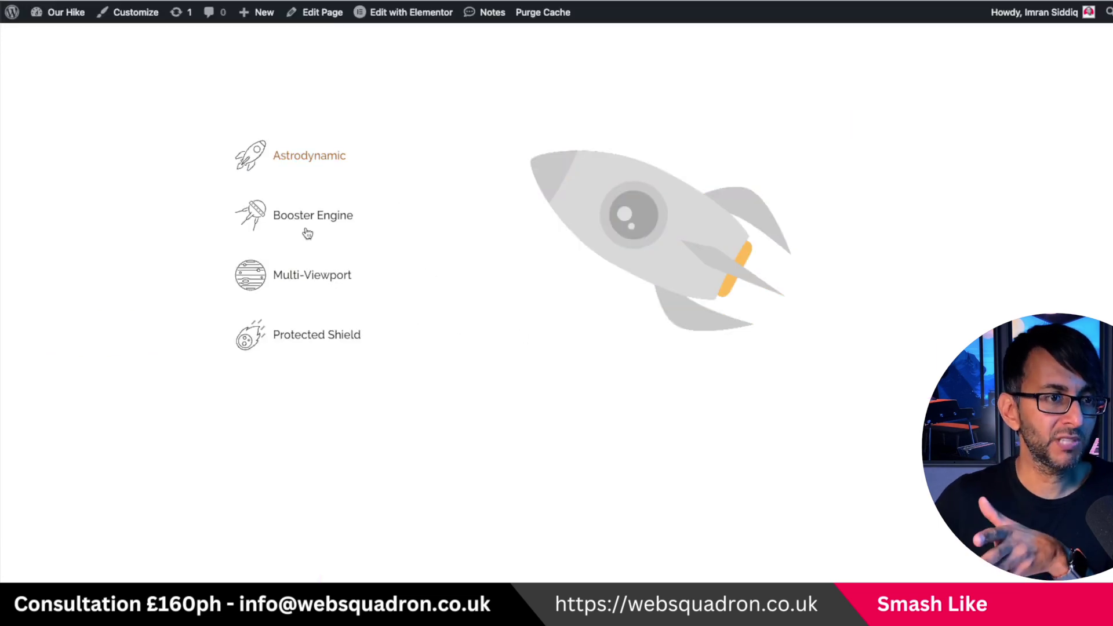
- Check that hovering the tab titles switches the rocket images, then return to the Elementor editor
click(309, 224)
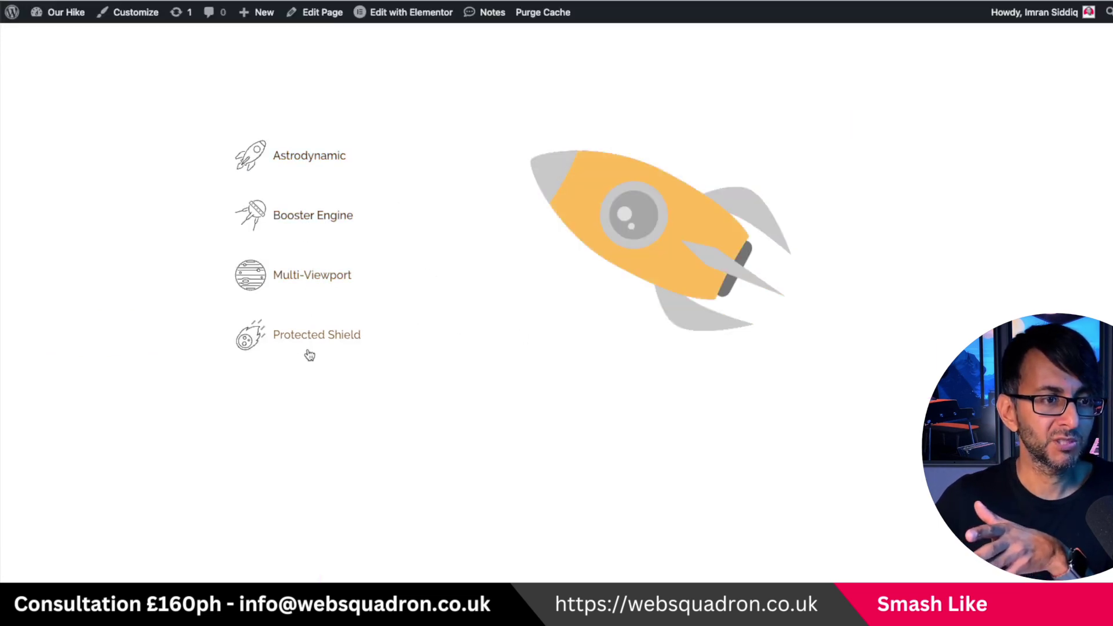
mouse_move(308, 267)
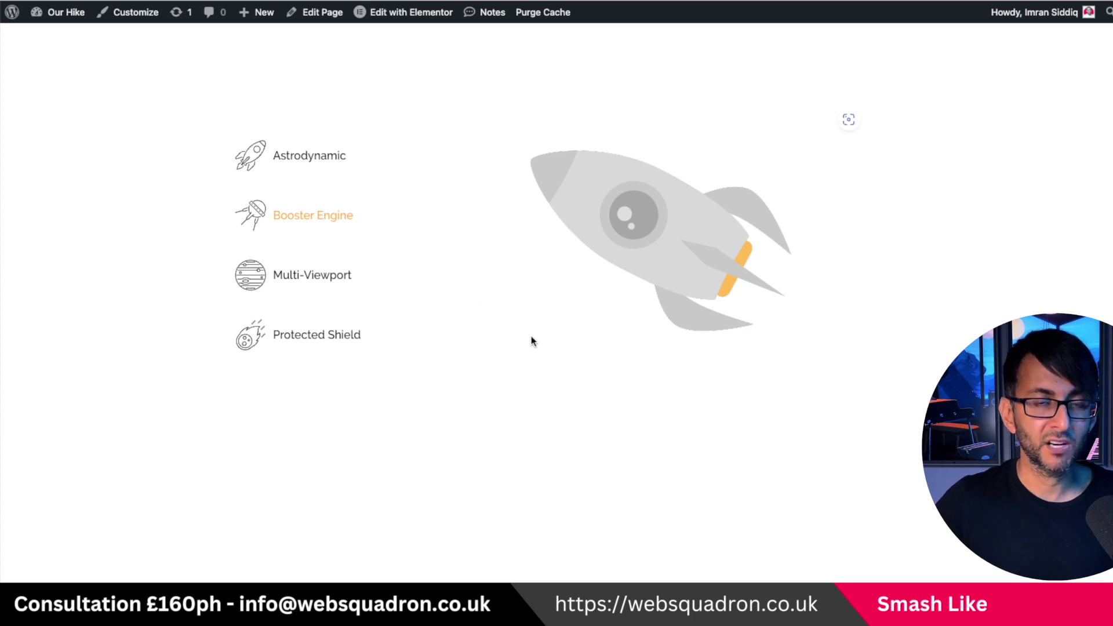
click(406, 11)
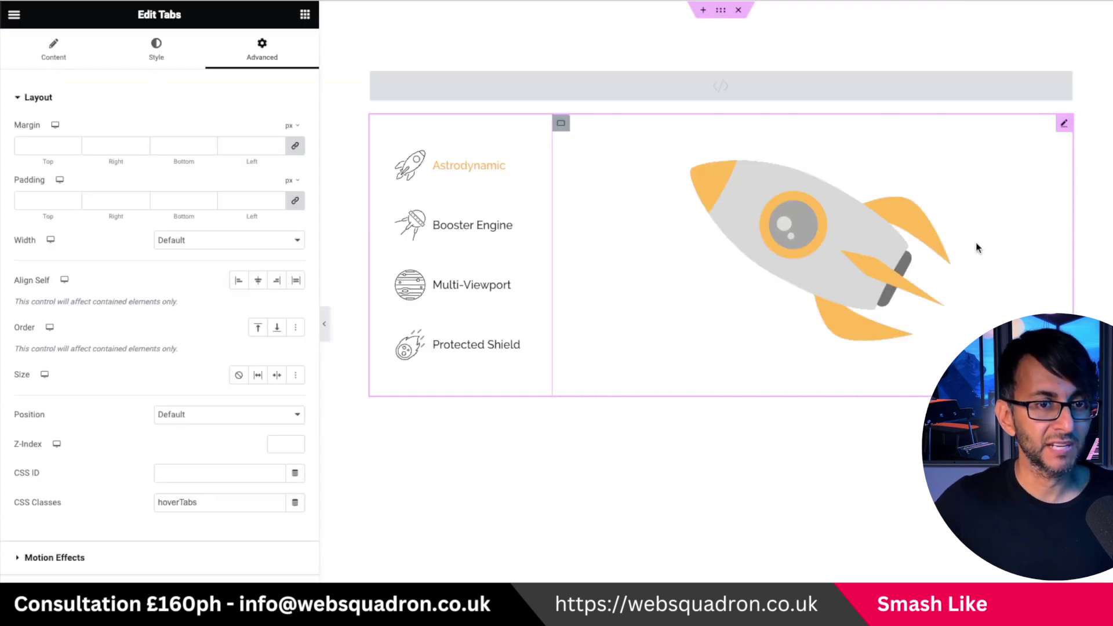
- Add a Text Editor block below the rocket, 42% wide with -180 top and 25 left margins
click(1064, 137)
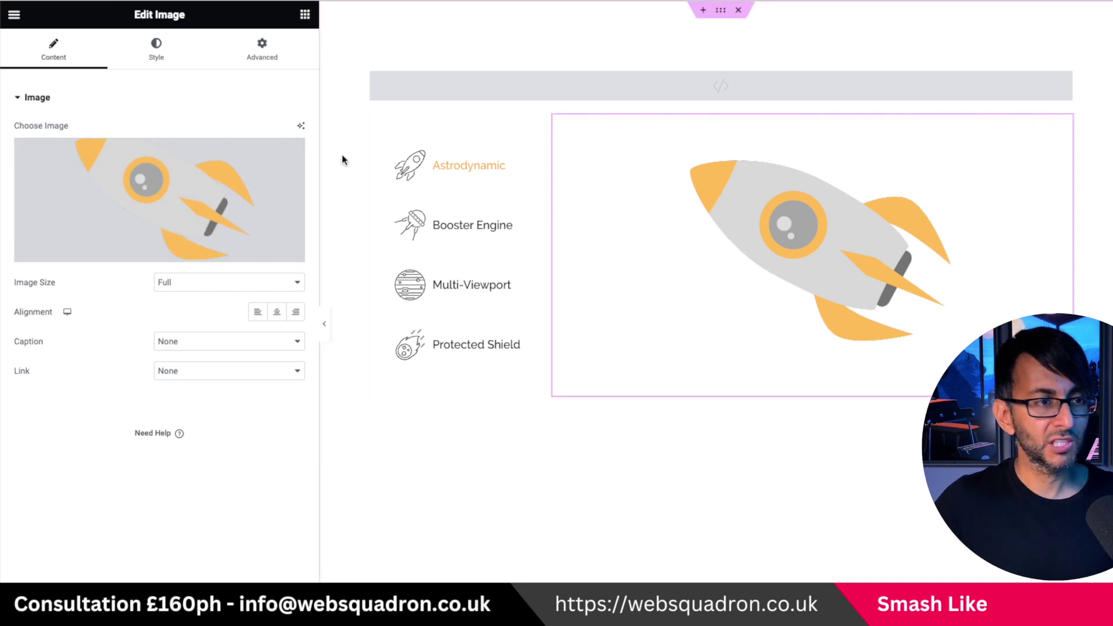
click(305, 14)
drag(77, 392, 533, 403)
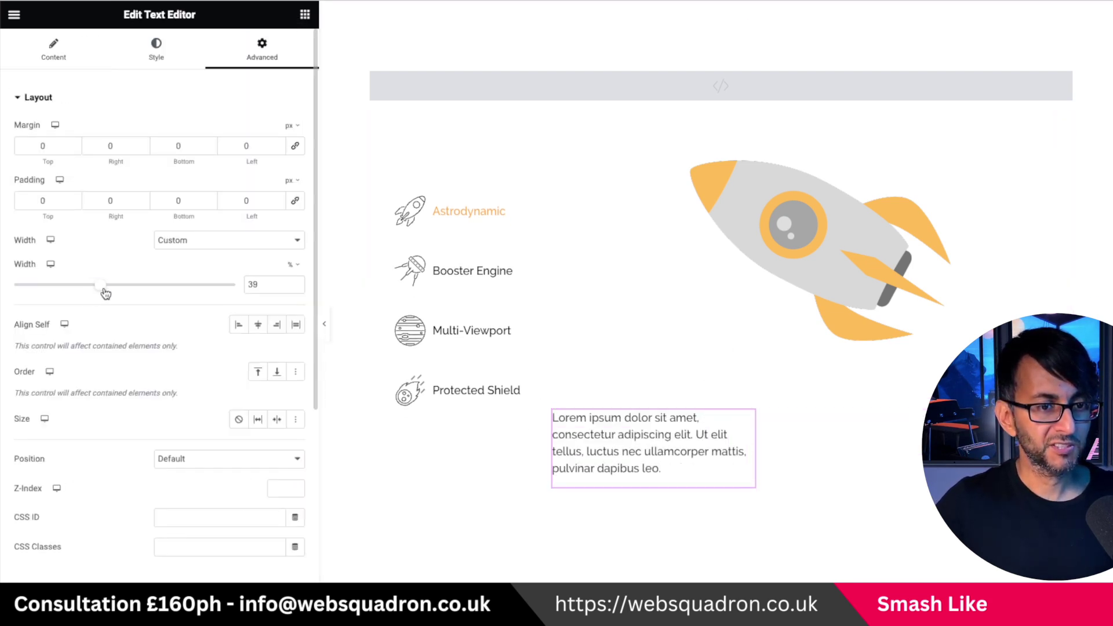
mouse_move(104, 291)
mouse_down()
mouse_move(114, 293)
mouse_move(102, 294)
mouse_up()
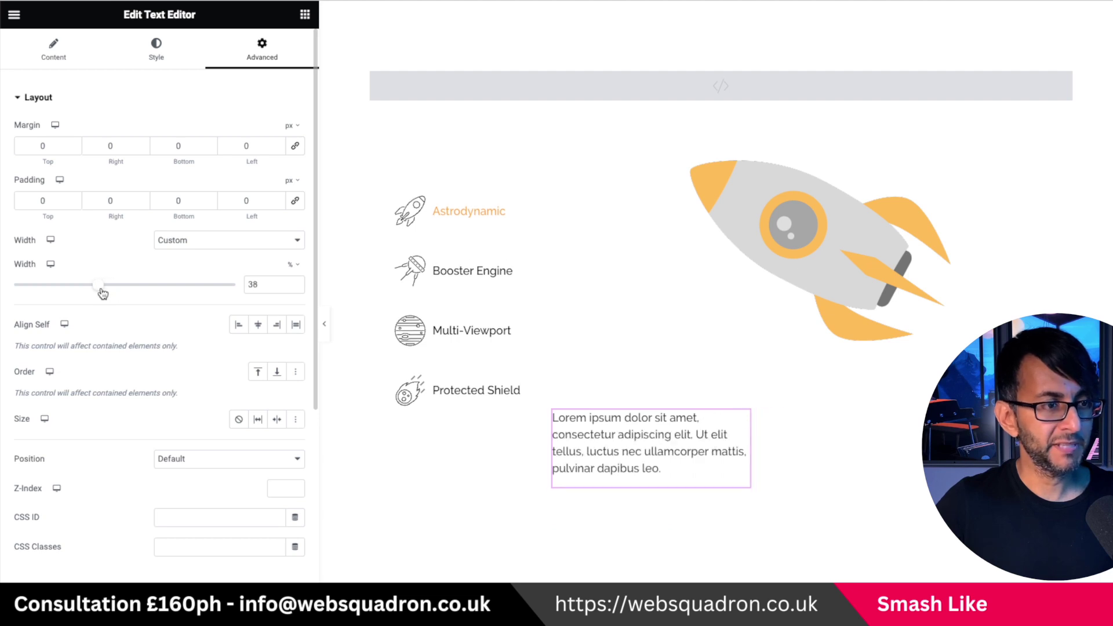
click(53, 51)
click(262, 51)
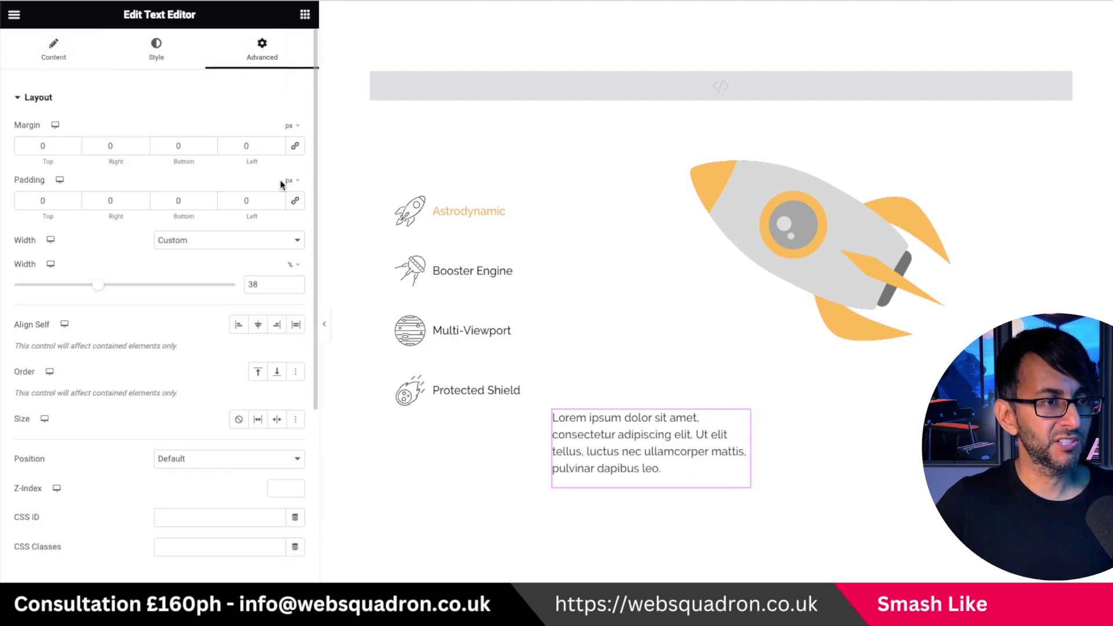
click(74, 148)
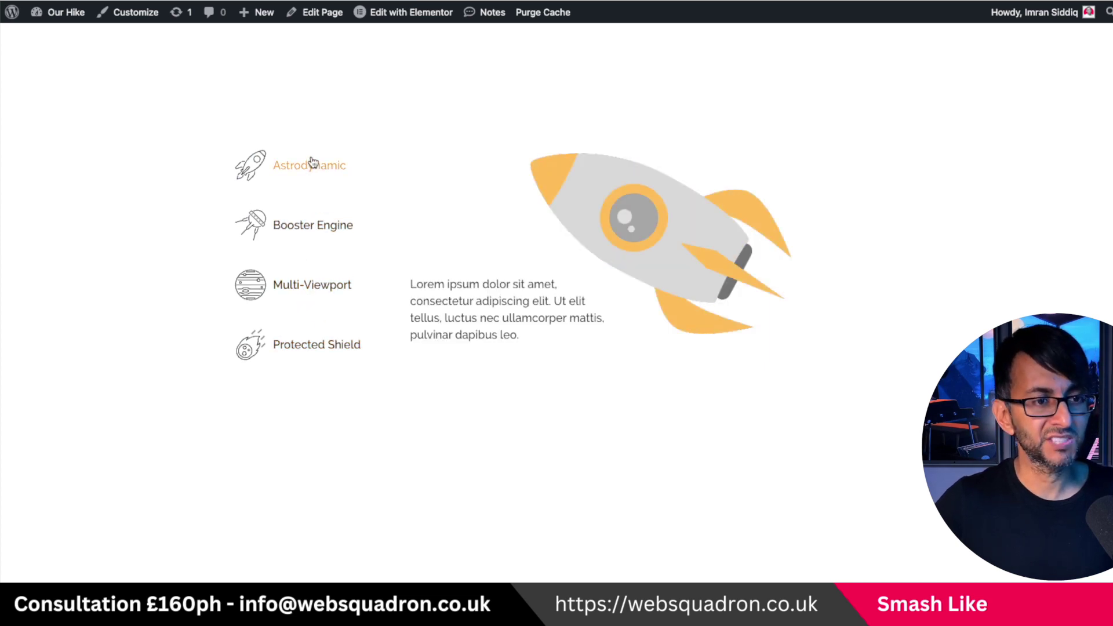
- Hover the Astrodynamic tab on the live page to show its orange rocket beside the text
mouse_move(317, 162)
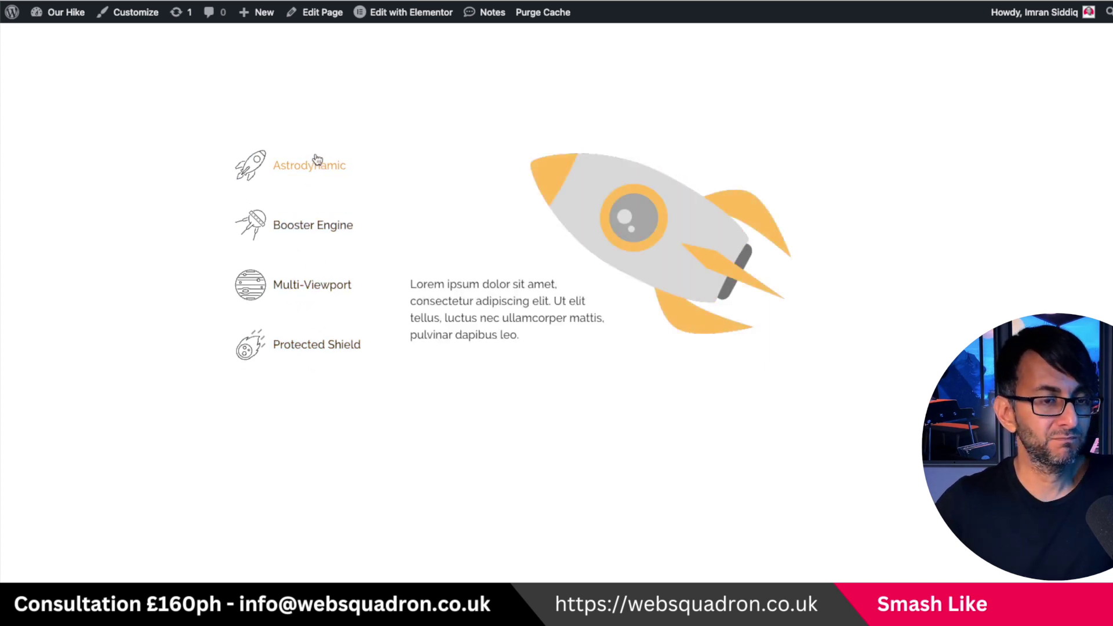